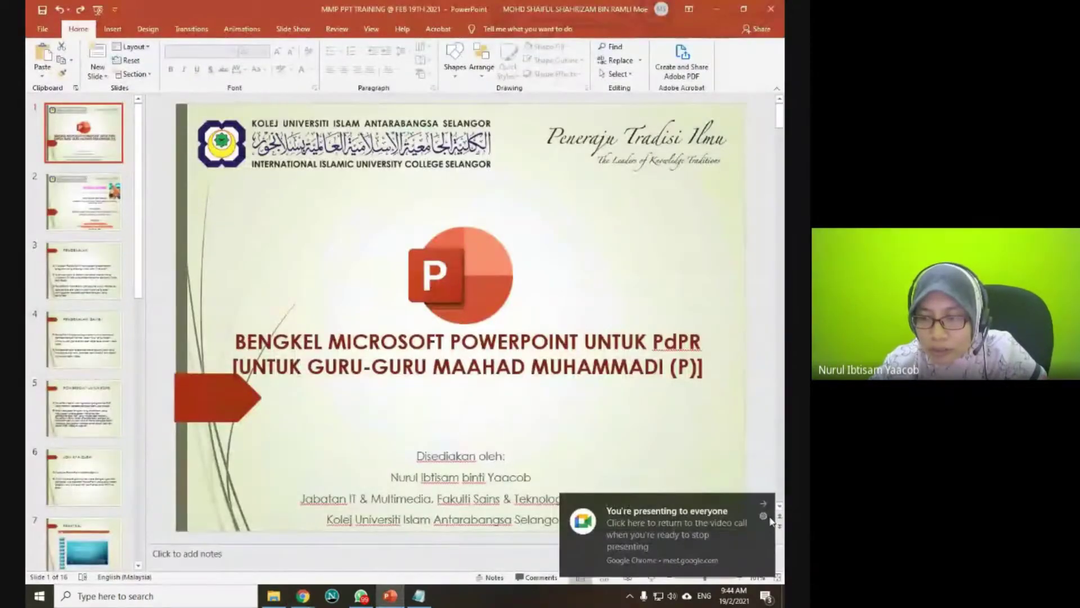
# Dismiss the Meet screen-sharing notification and open the File backstage Home page.
pyautogui.click(765, 507)
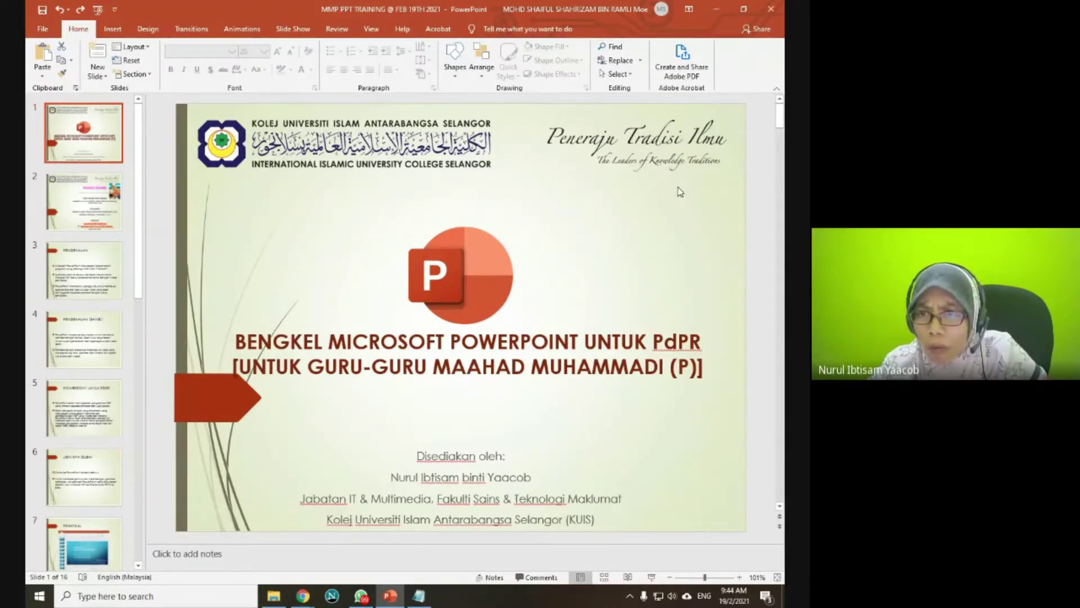
pyautogui.click(42, 29)
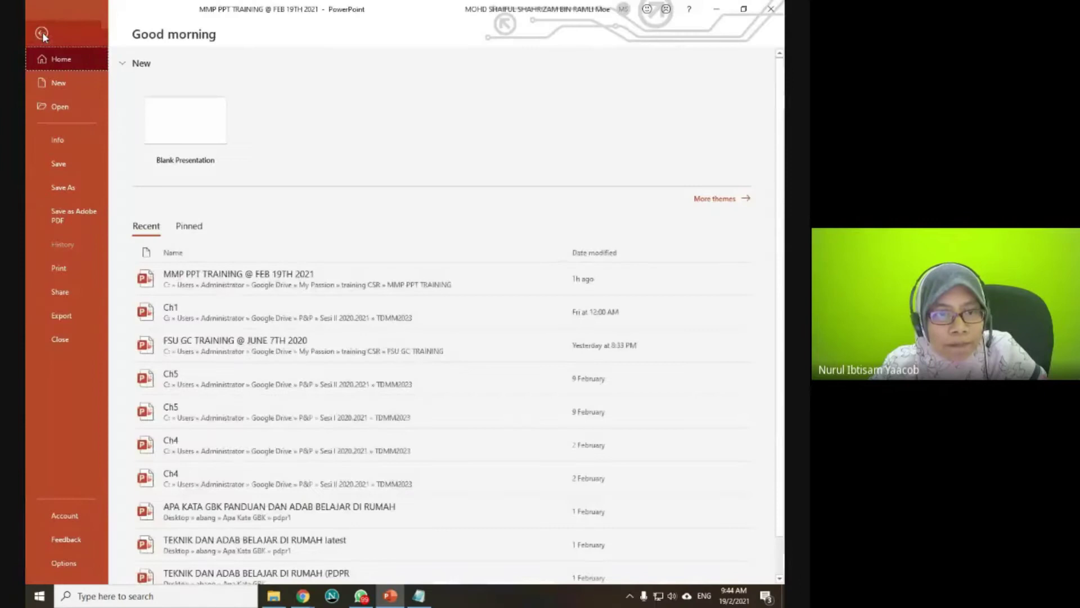
# Review the Account page's product information, then return to the title slide in the editor.
pyautogui.click(69, 515)
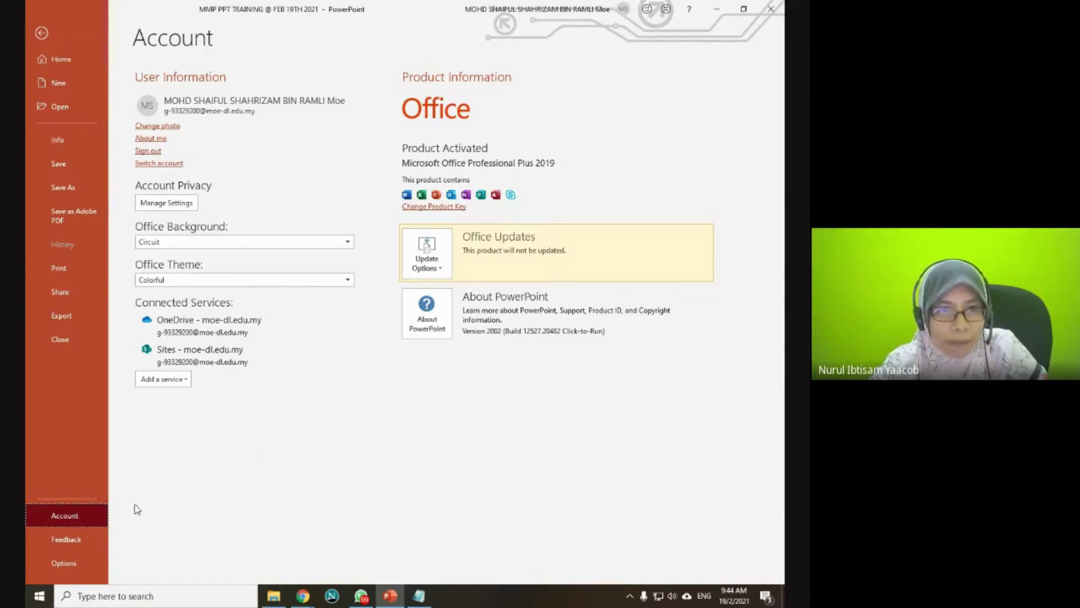
pyautogui.click(41, 33)
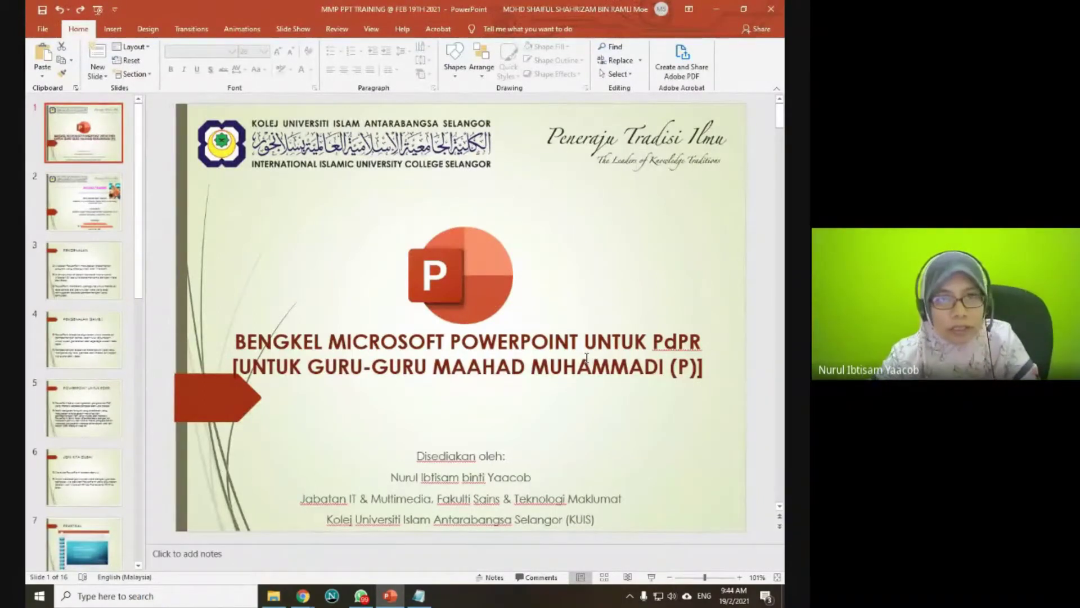
# Open the slide show recorder with Record from Beginning, starting at slide 1.
pyautogui.click(293, 33)
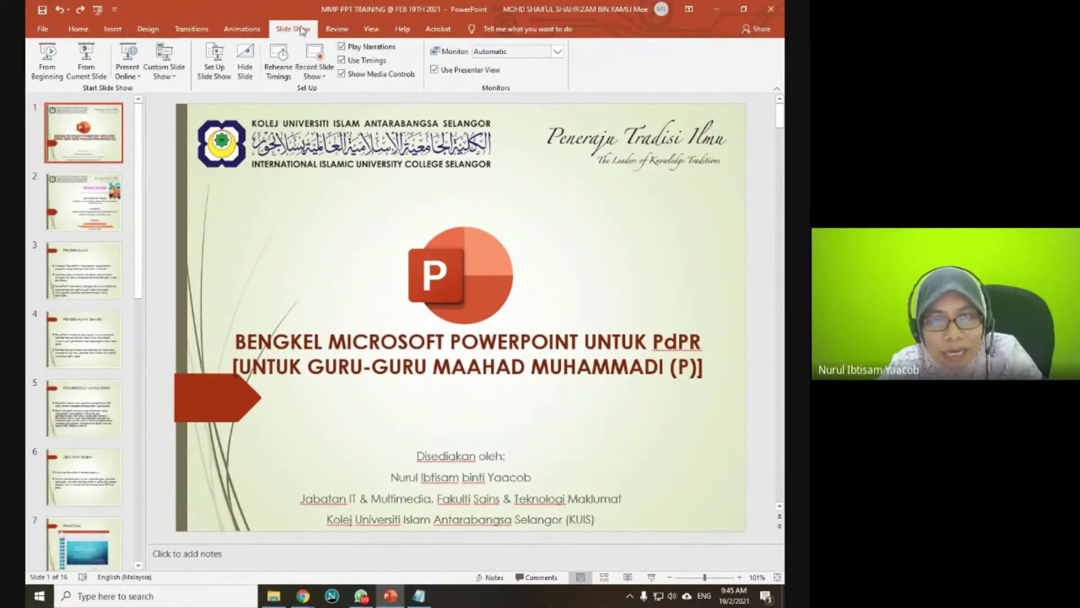
pyautogui.click(326, 77)
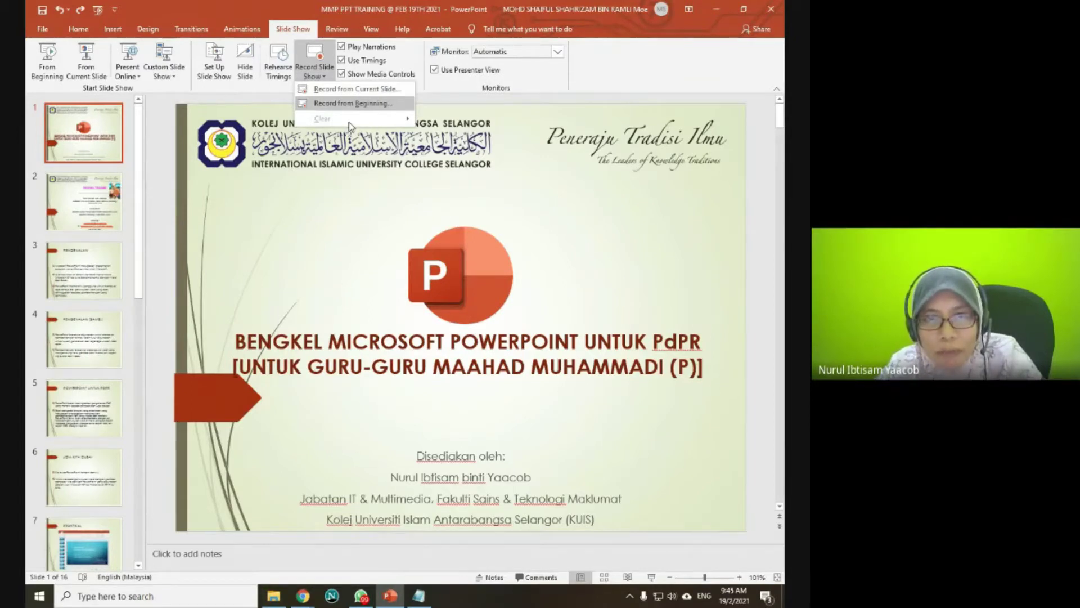
pyautogui.click(362, 102)
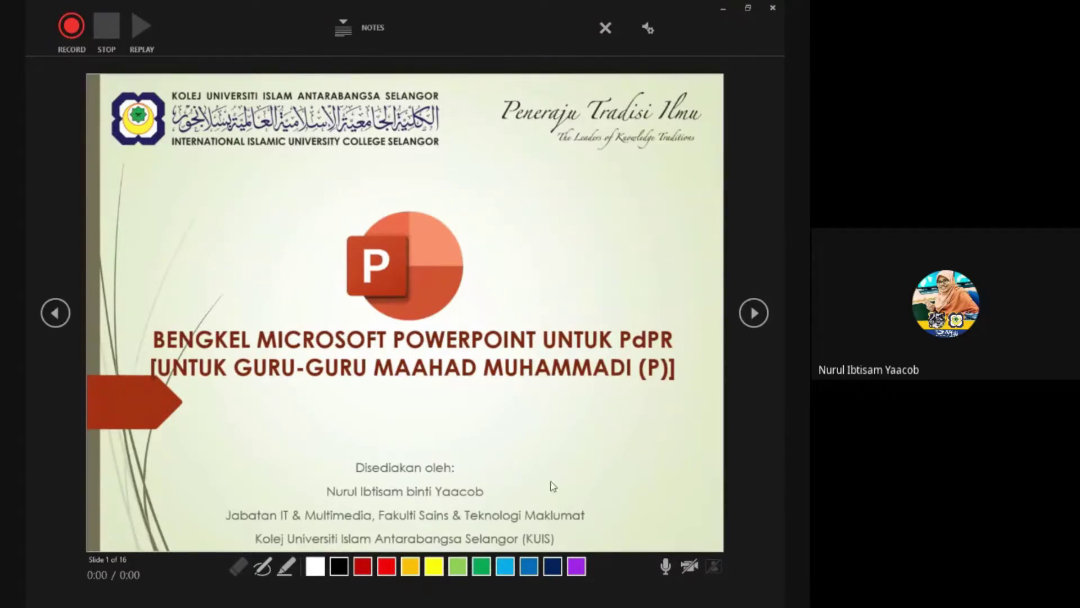
# Switch the recorder's camera on to show the webcam preview at bottom-right.
pyautogui.click(690, 566)
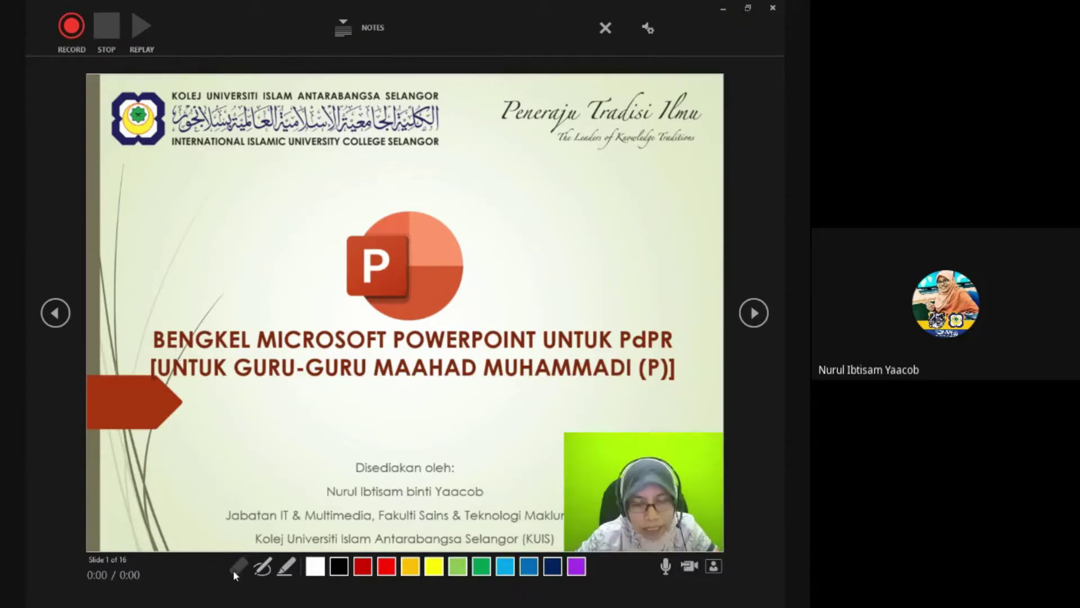
pyautogui.click(262, 567)
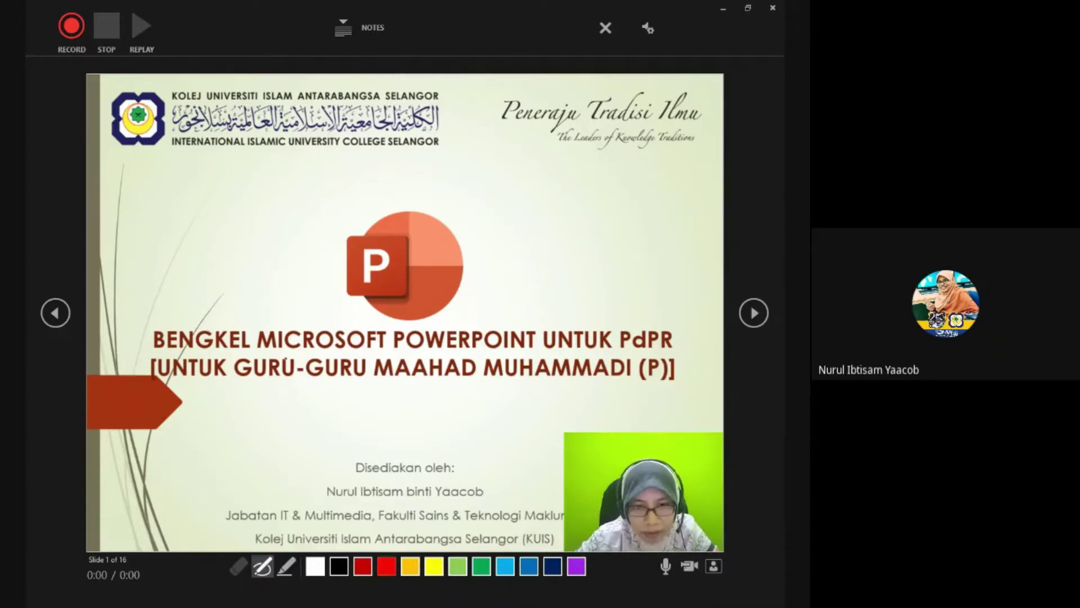
pyautogui.moveTo(347, 357); pyautogui.dragTo(477, 352)
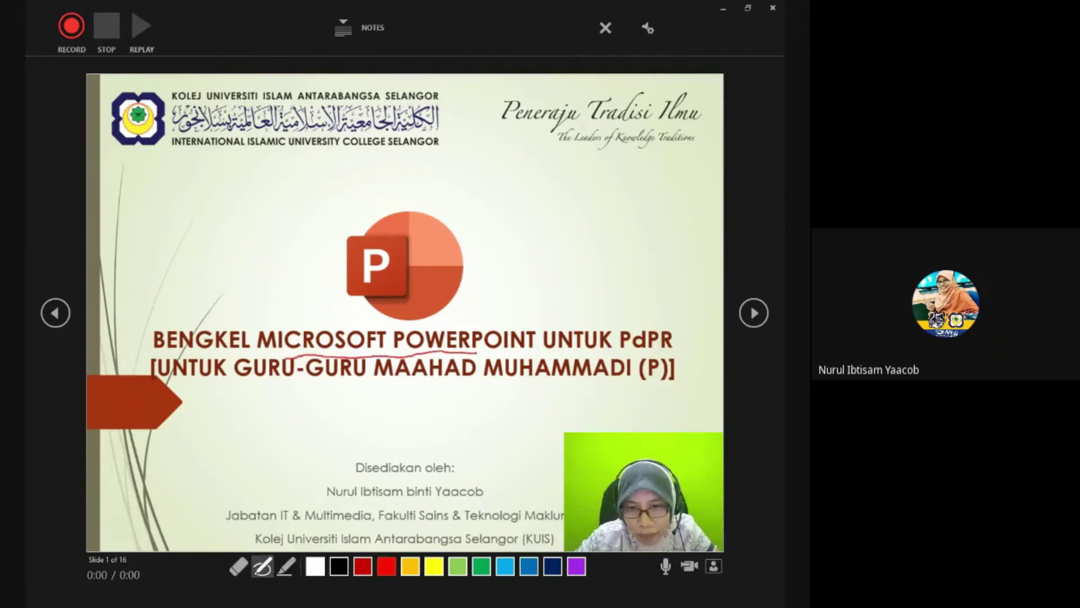
pyautogui.click(242, 568)
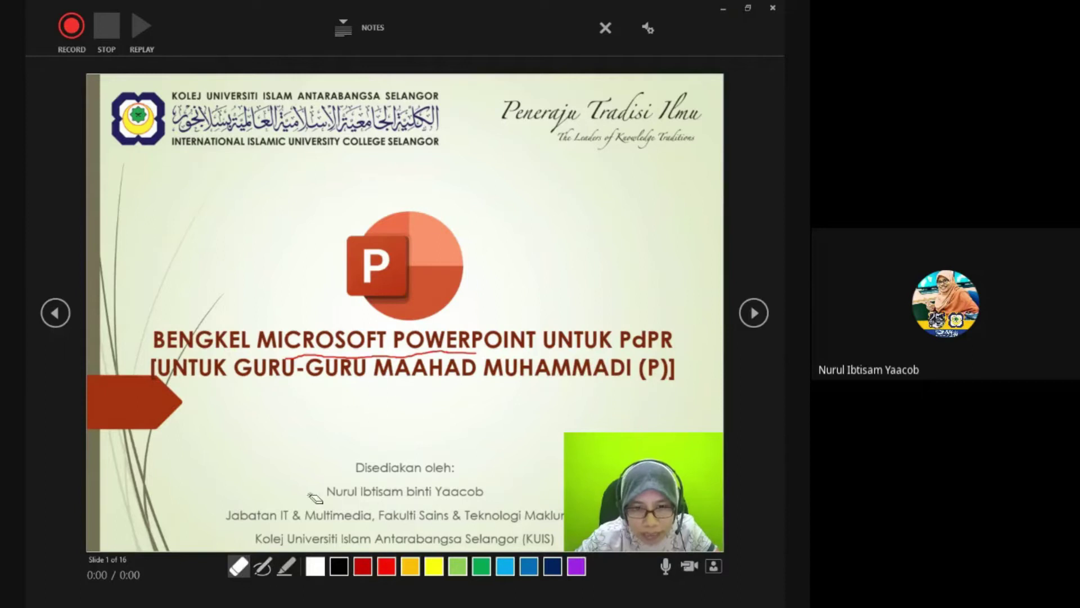
pyautogui.click(399, 357)
pyautogui.click(287, 567)
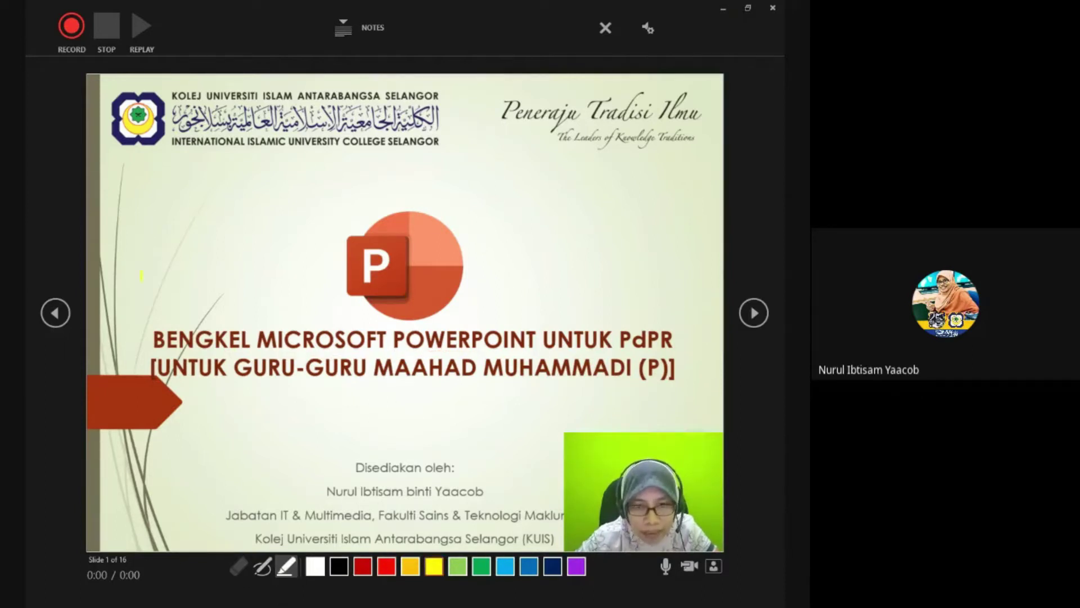
pyautogui.moveTo(265, 338); pyautogui.dragTo(518, 325)
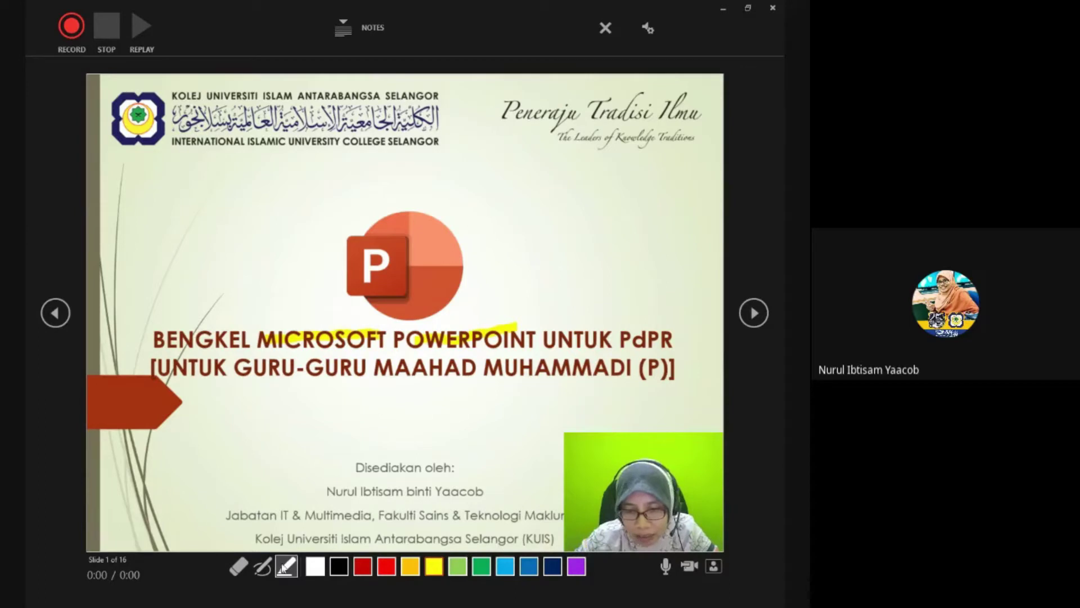
pyautogui.click(239, 566)
pyautogui.click(367, 337)
pyautogui.click(453, 337)
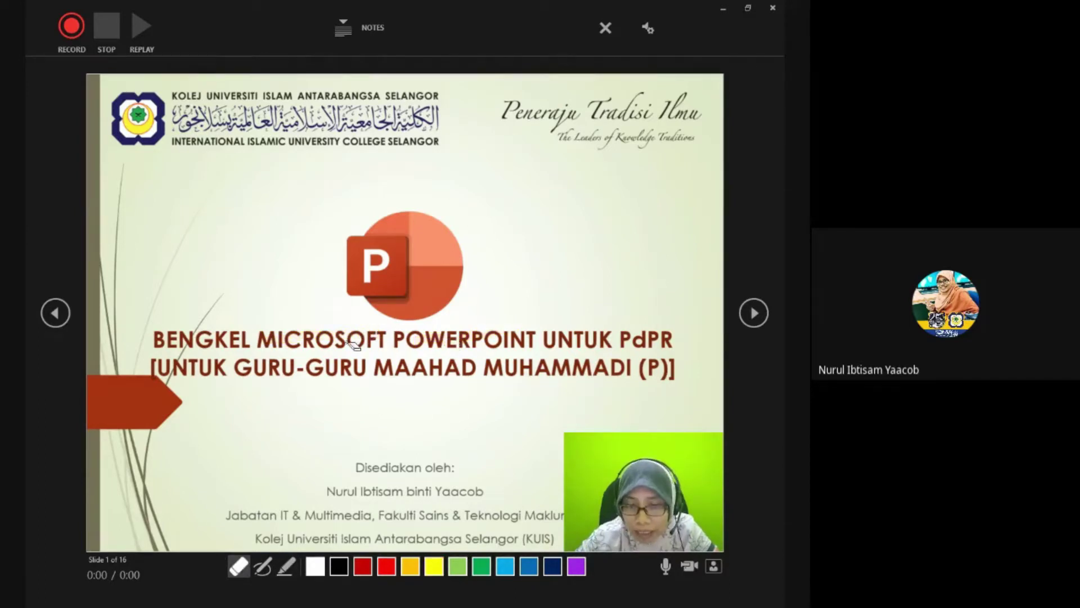
pyautogui.click(235, 567)
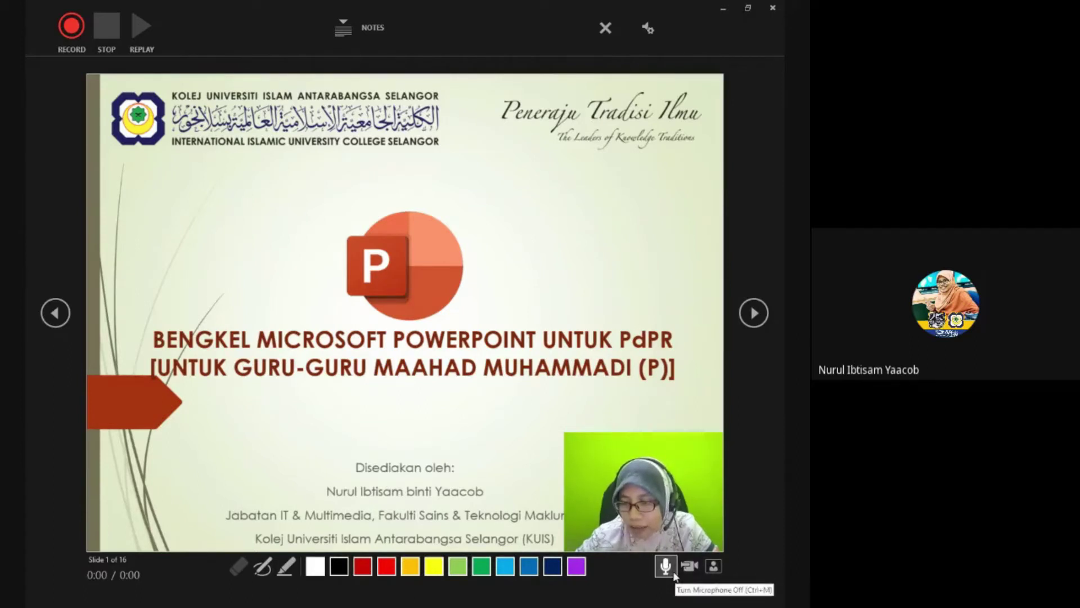
pyautogui.click(667, 569)
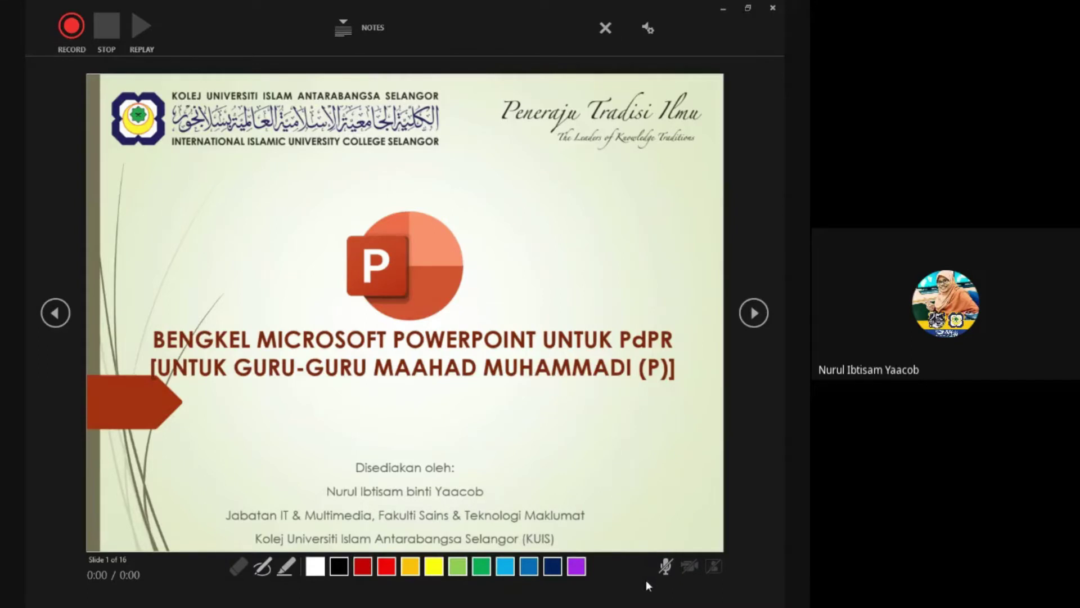
pyautogui.click(666, 566)
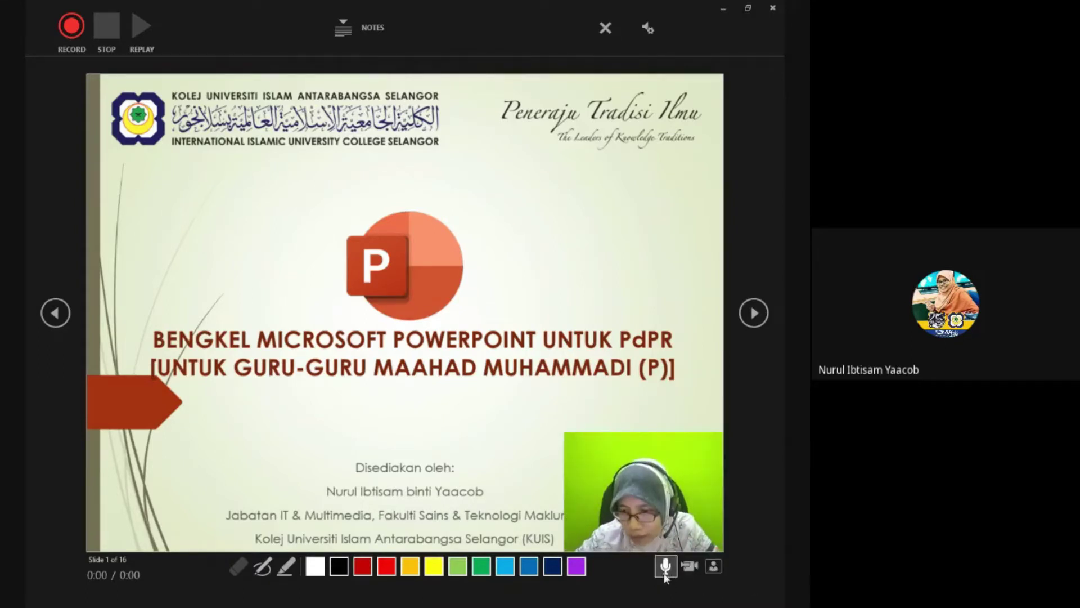
pyautogui.click(716, 567)
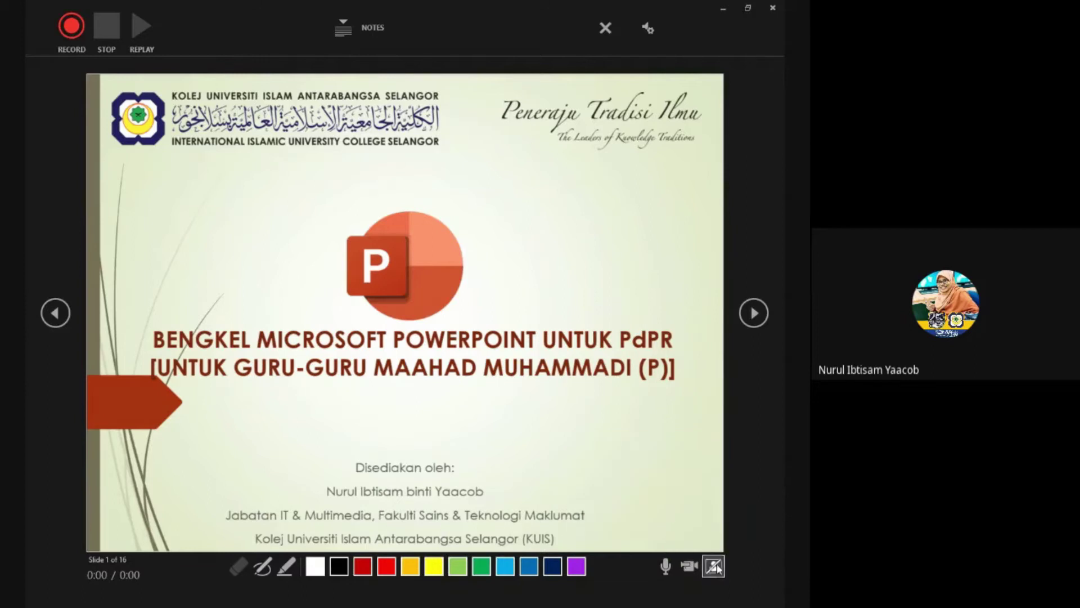
pyautogui.click(716, 574)
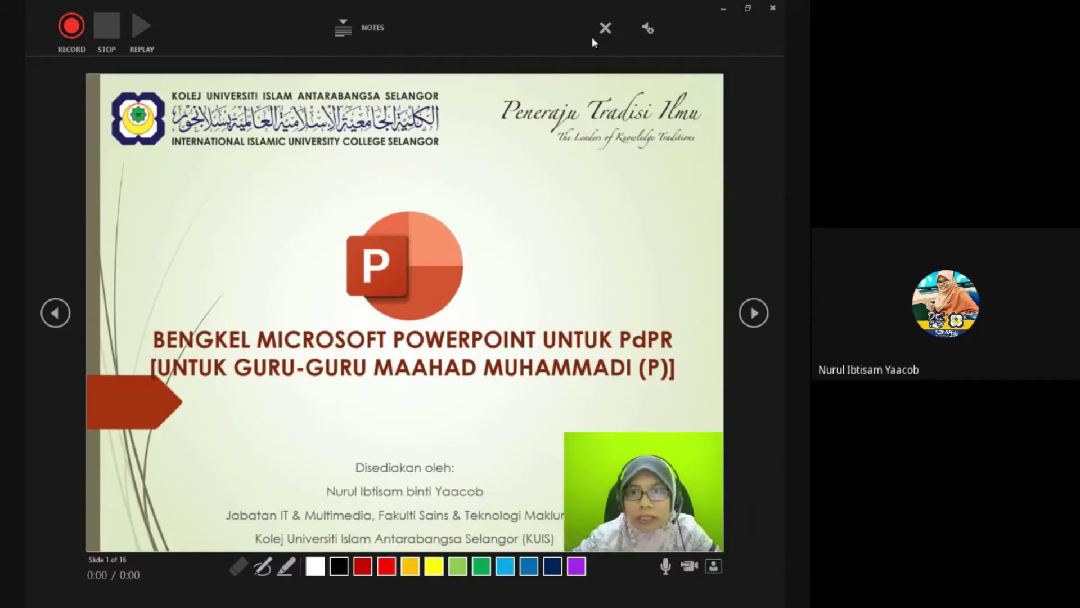
pyautogui.click(611, 29)
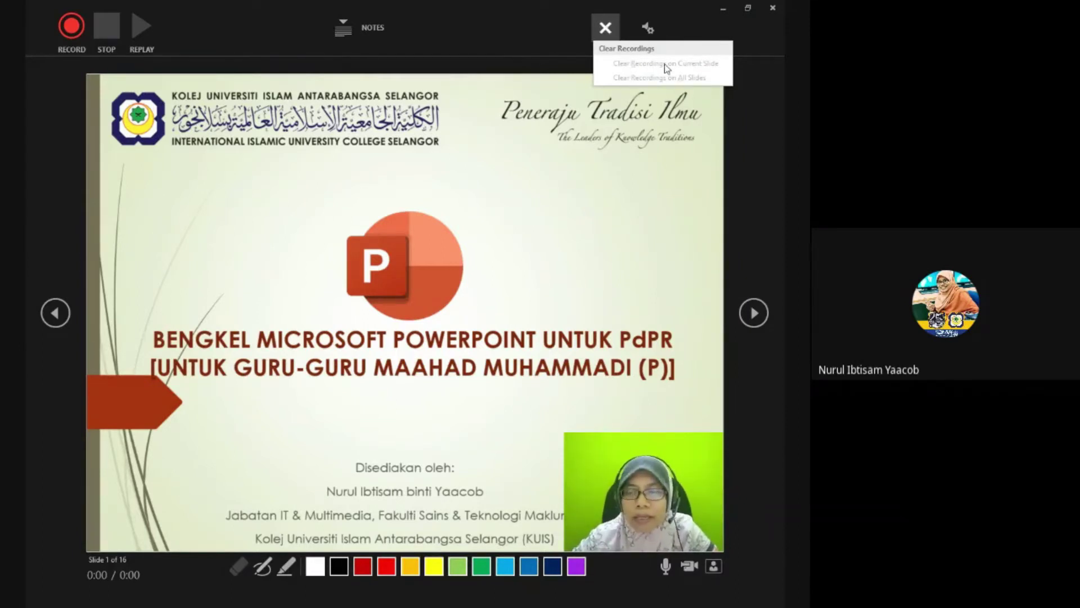
pyautogui.click(605, 27)
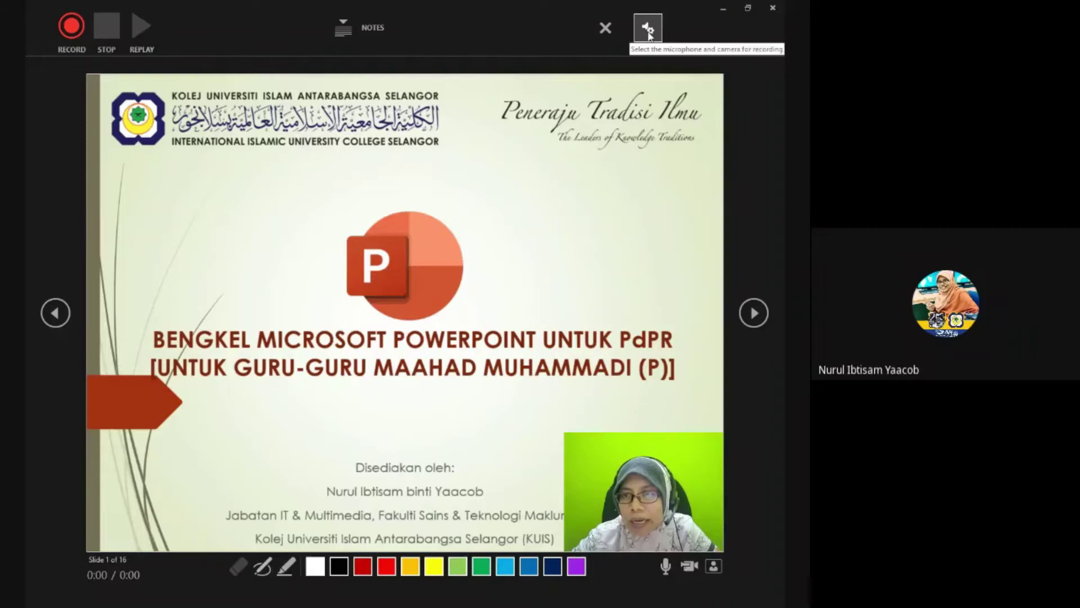
pyautogui.click(648, 30)
pyautogui.moveTo(697, 63)
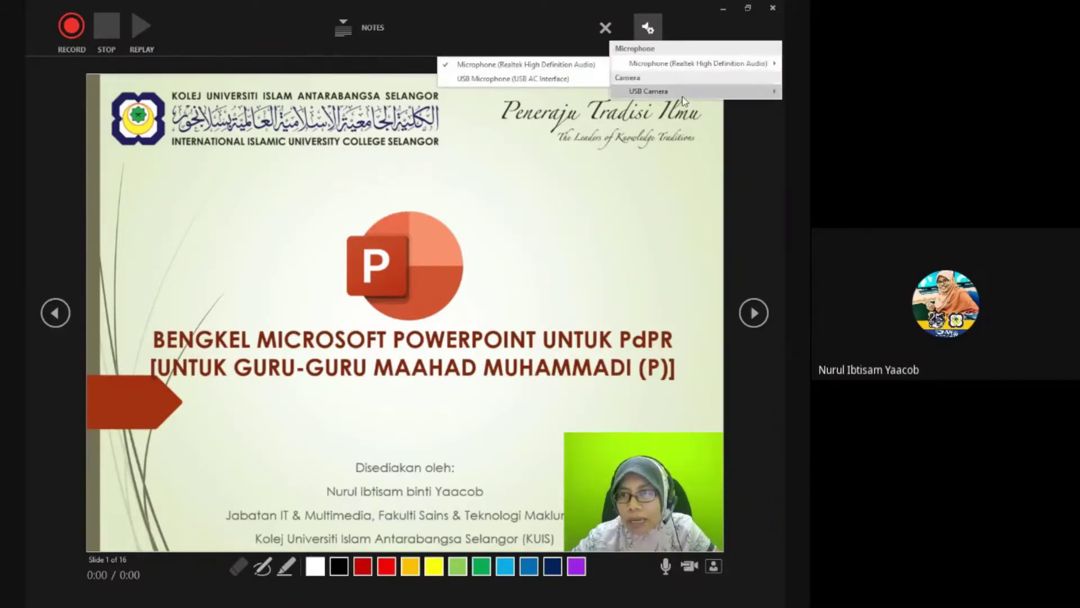
pyautogui.click(649, 29)
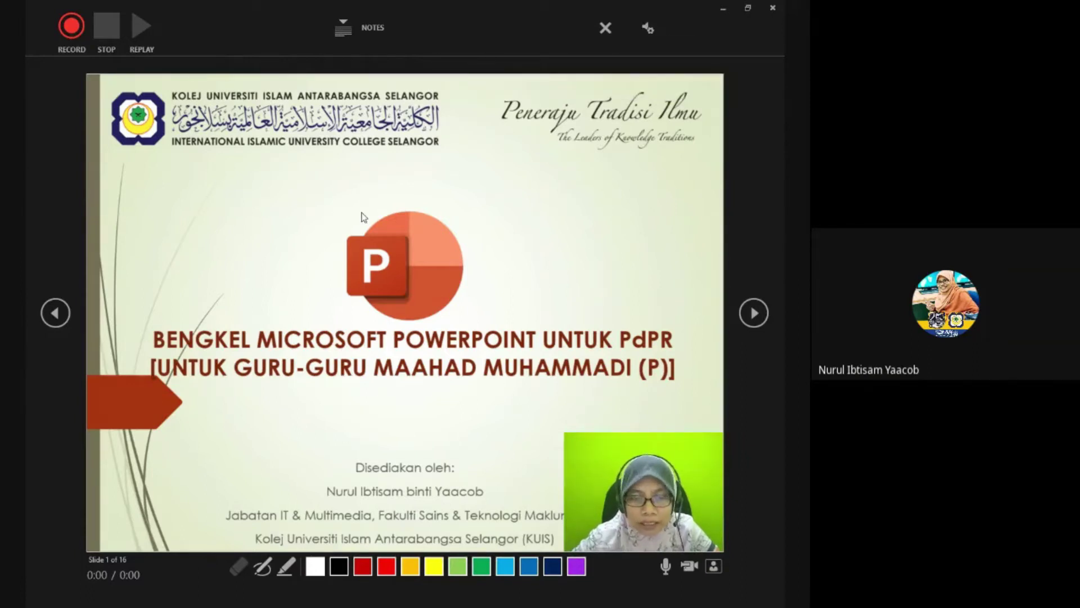
# Start recording, highlight 'GURU-GURU MAAHAD' in yellow, then erase that highlight stroke.
pyautogui.click(71, 27)
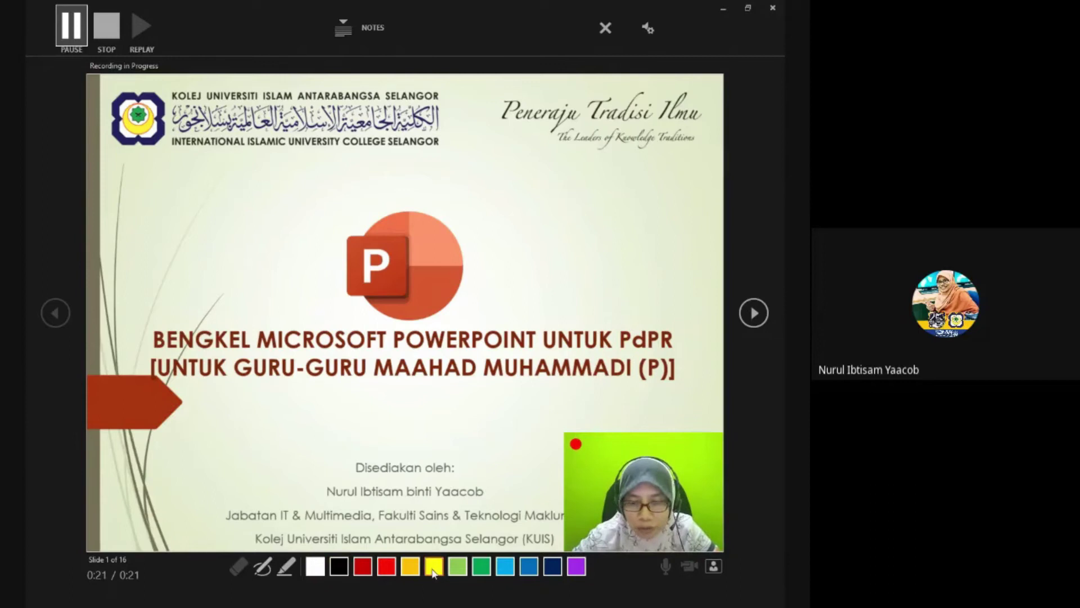
pyautogui.click(457, 566)
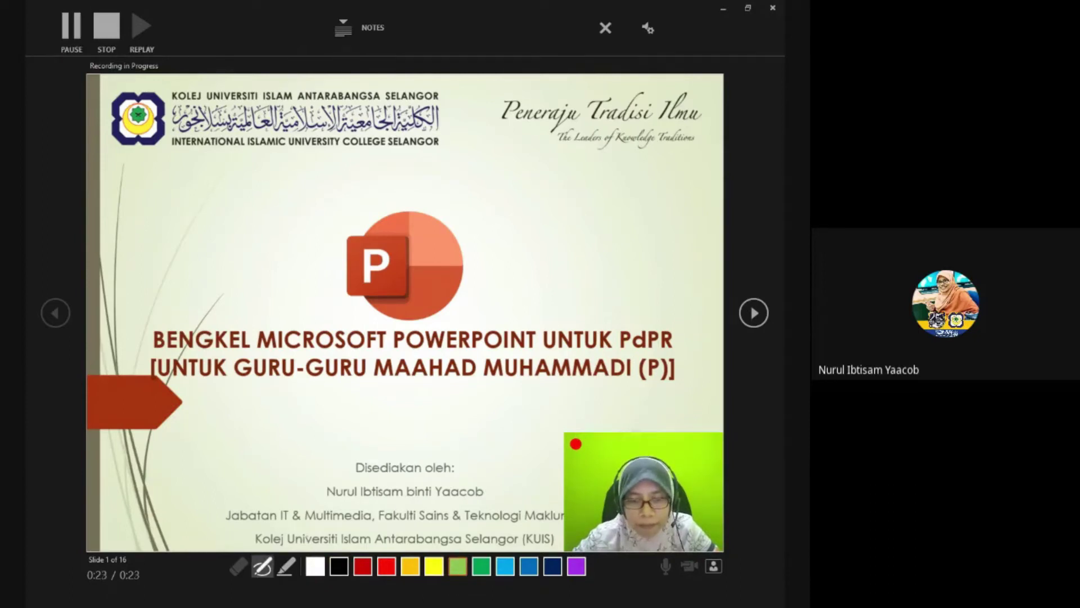
pyautogui.click(286, 567)
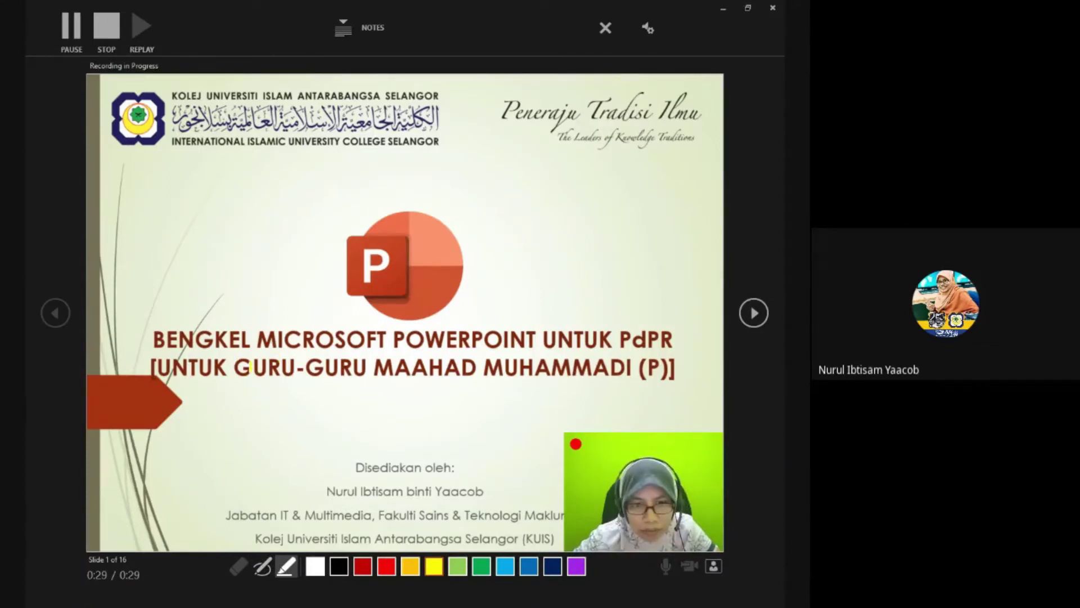
pyautogui.moveTo(243, 366)
pyautogui.mouseDown()
pyautogui.moveTo(433, 381)
pyautogui.moveTo(616, 364)
pyautogui.mouseUp()
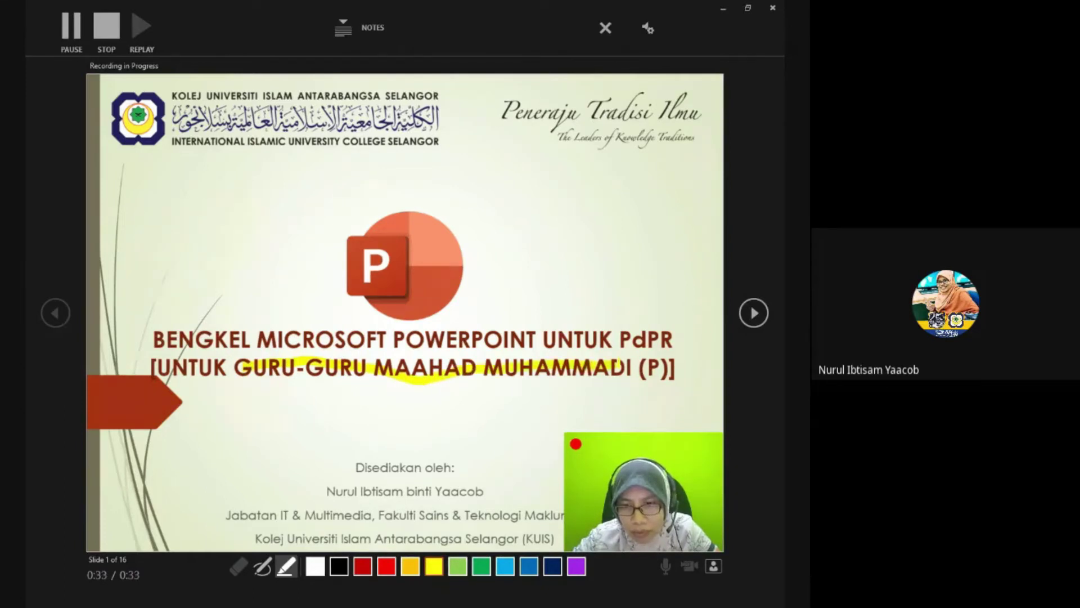
pyautogui.click(239, 566)
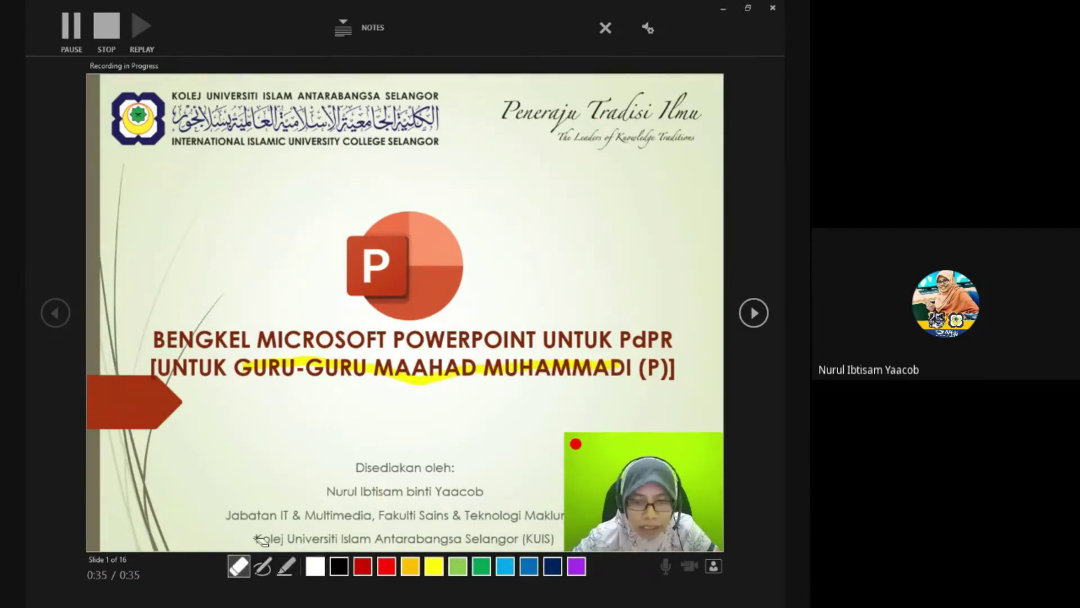
pyautogui.click(421, 380)
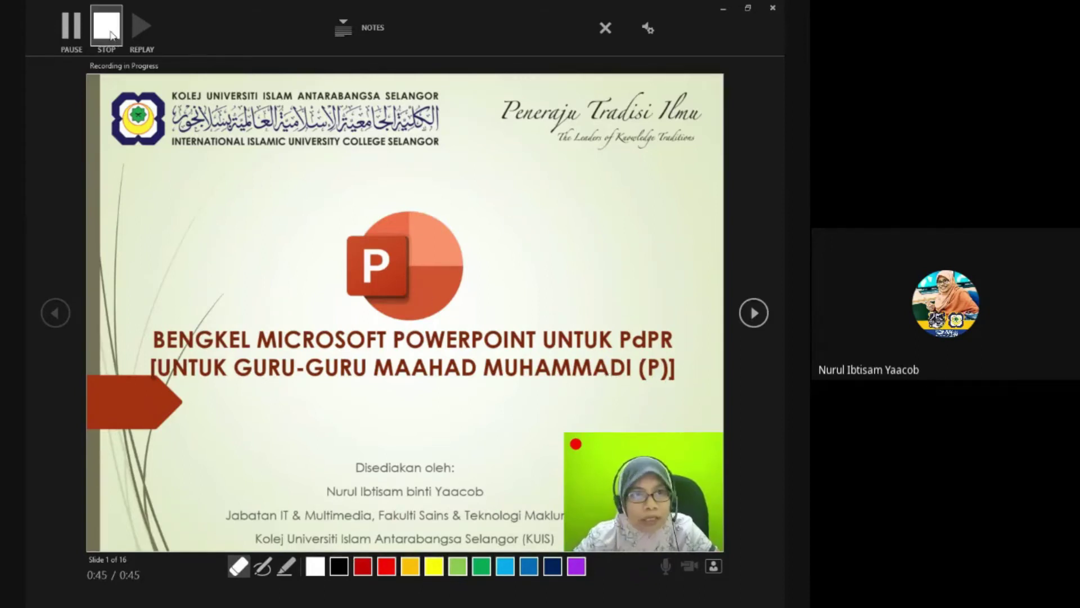
# Stop the title-slide recording at 0:46, then replay it with a pause and resume before ending playback.
pyautogui.click(107, 28)
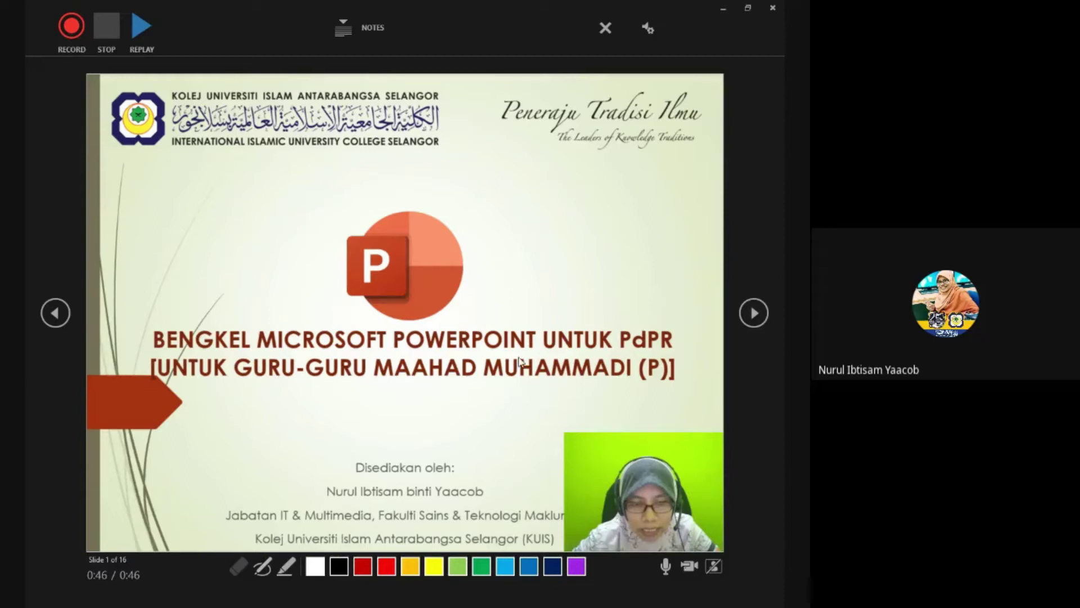
pyautogui.click(135, 34)
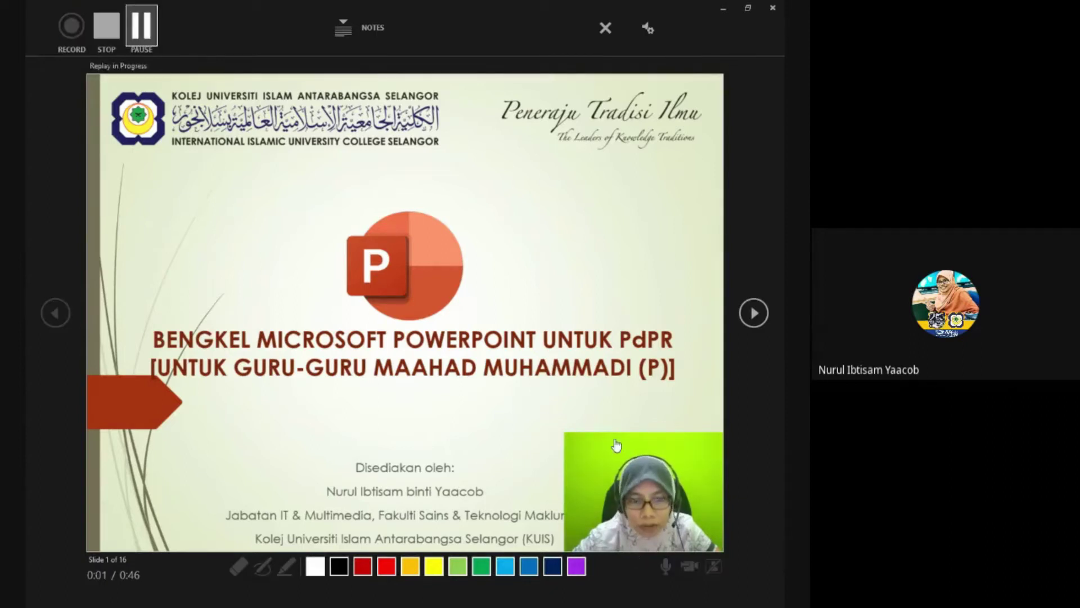
pyautogui.click(145, 35)
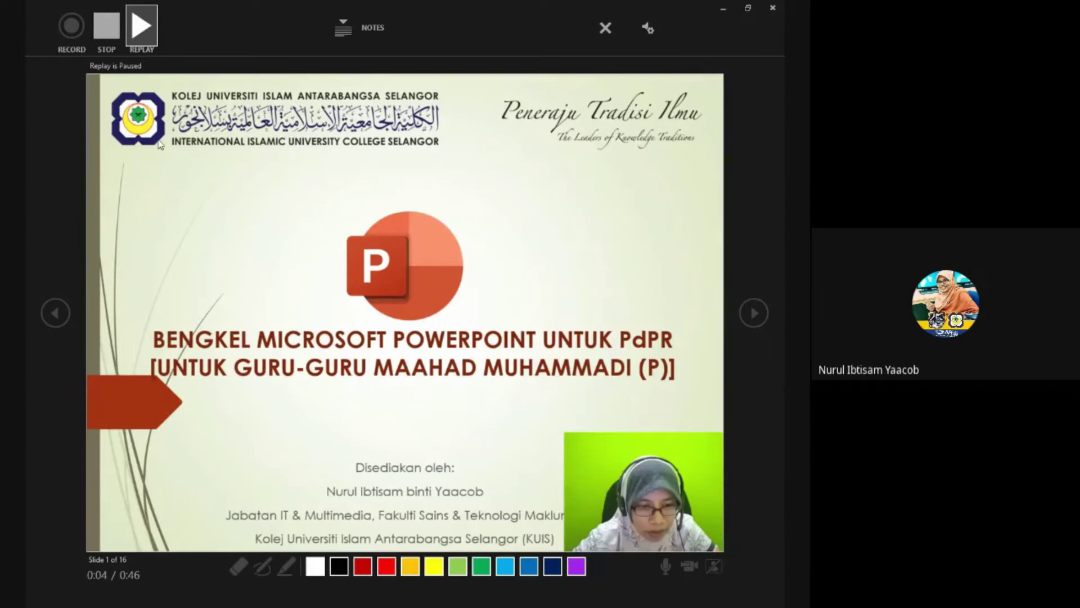
pyautogui.click(138, 29)
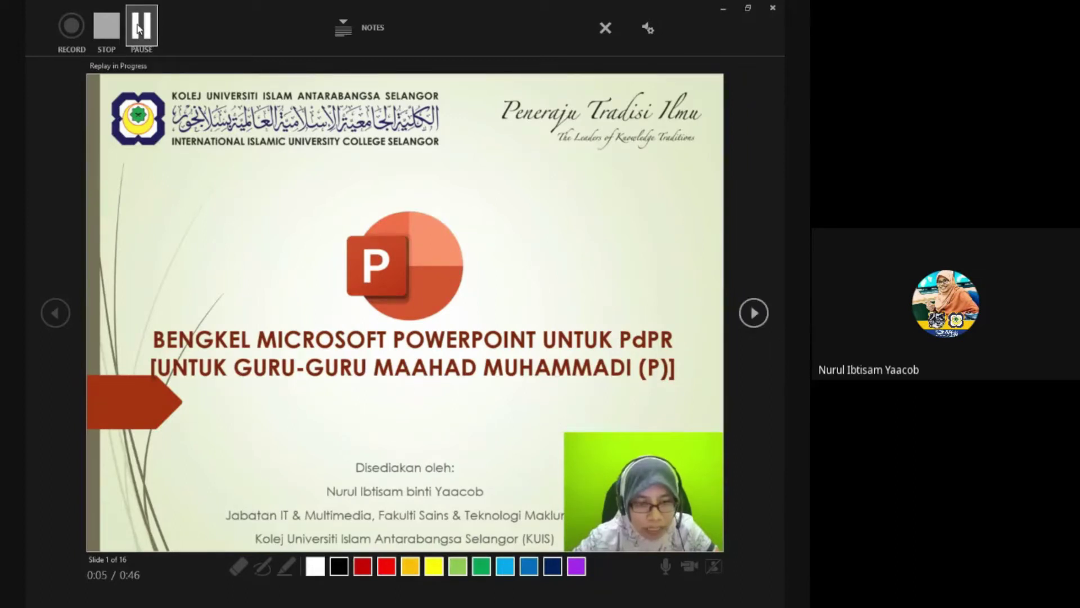
pyautogui.click(103, 31)
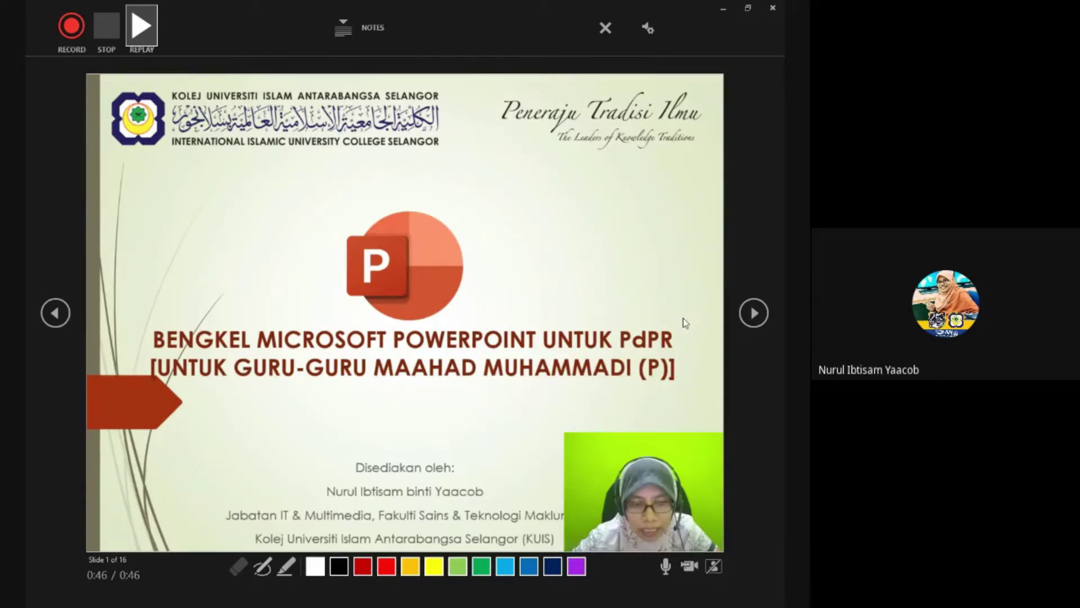
# Record the PROFAIL TRAINER slide with pauses, stop, and exit the recorder with Esc.
pyautogui.click(754, 313)
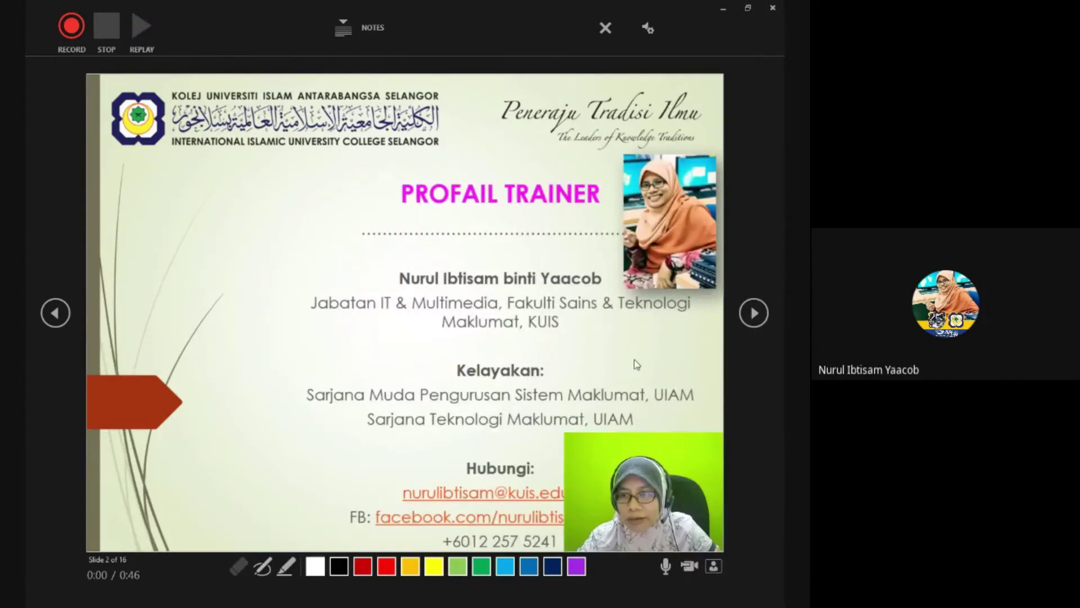
pyautogui.click(66, 27)
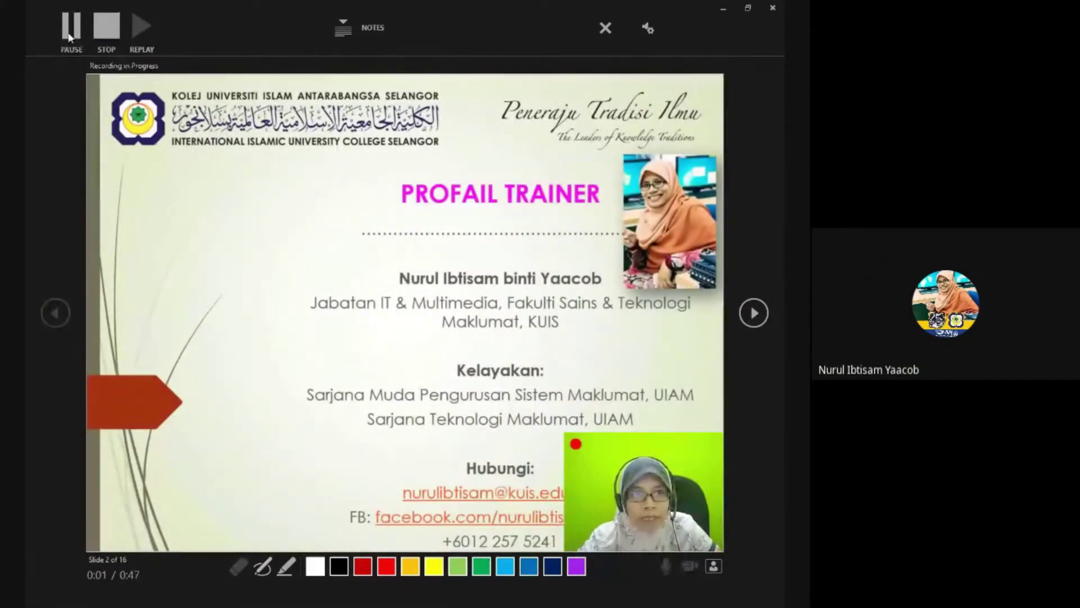
pyautogui.click(68, 33)
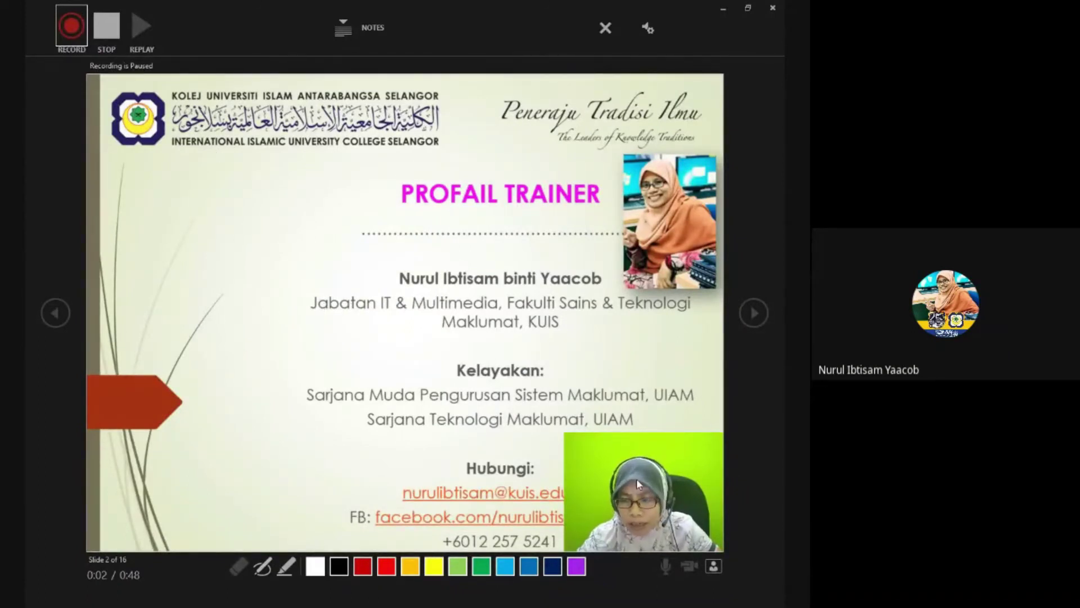
pyautogui.click(74, 32)
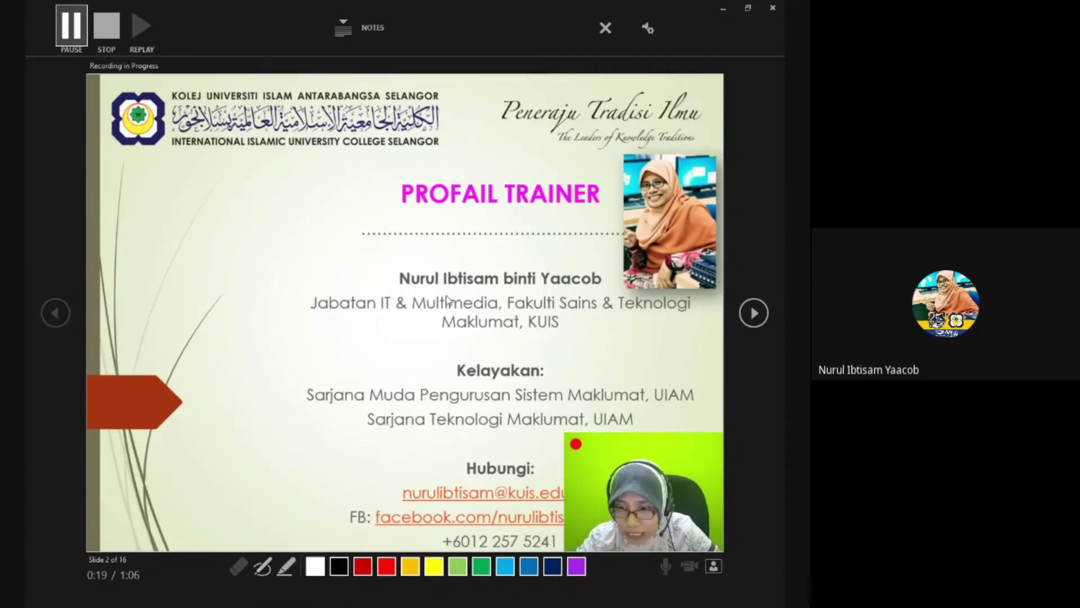
pyautogui.click(73, 29)
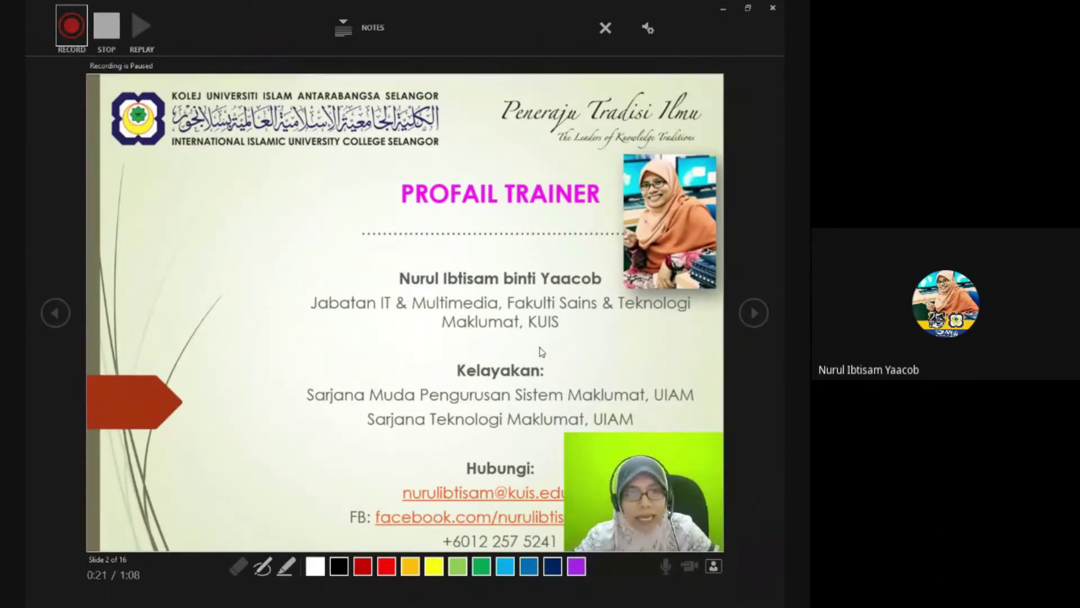
pyautogui.click(107, 25)
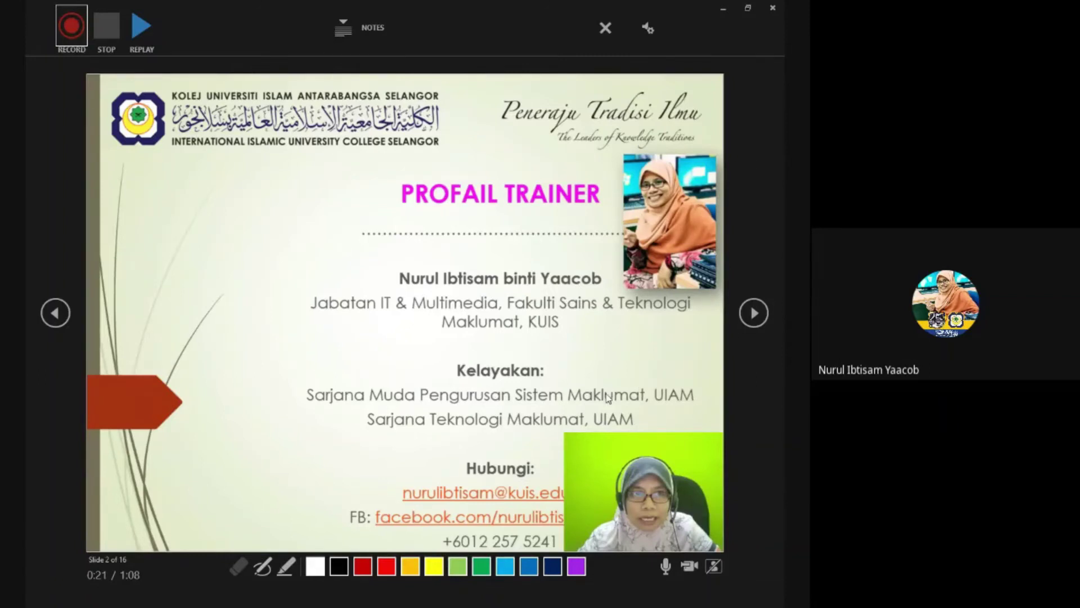
pyautogui.press('Escape')
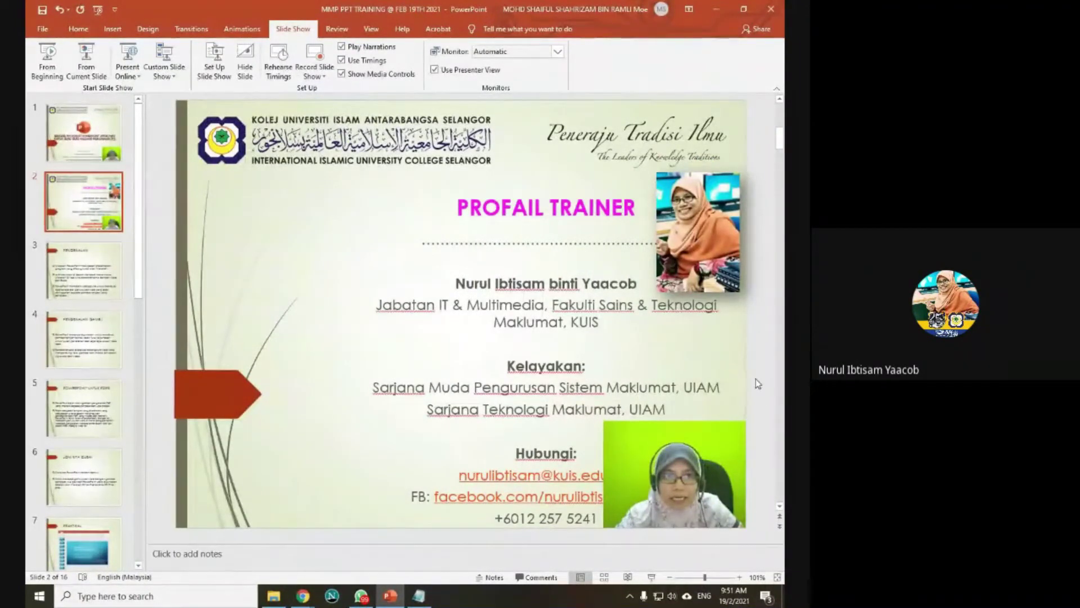
# Go back to slide 1 and play a preview of its embedded webcam video.
pyautogui.scroll(1, 755, 379)
pyautogui.moveTo(674, 468)
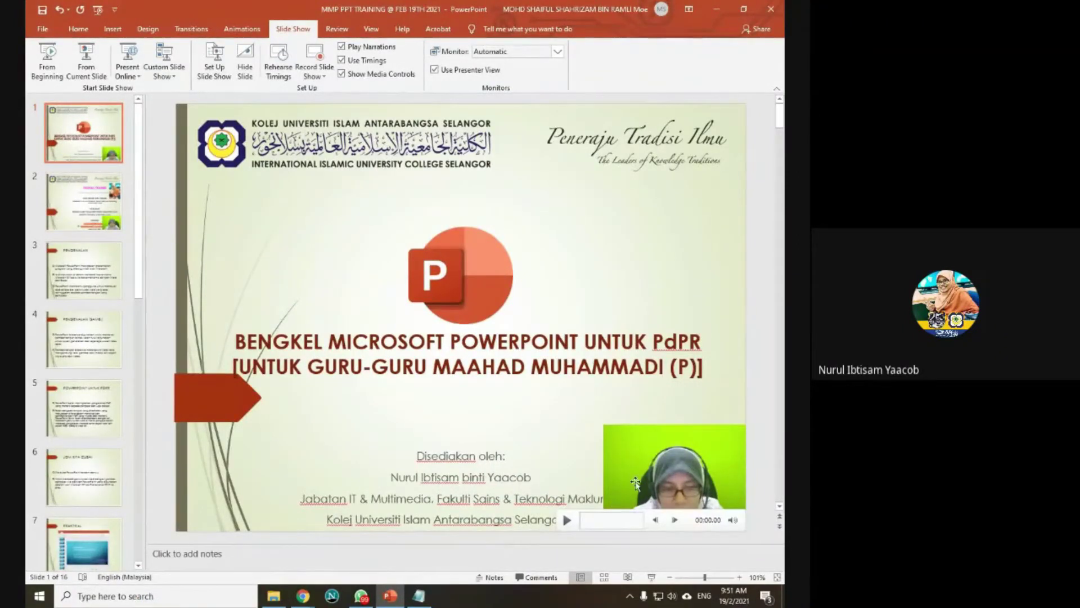
pyautogui.click(669, 472)
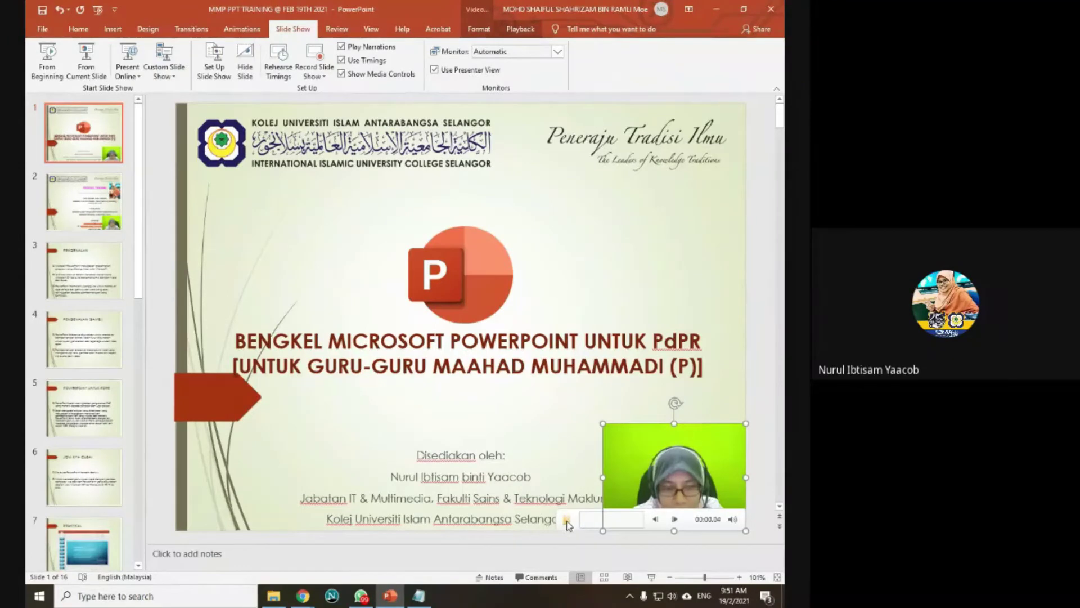
pyautogui.click(567, 520)
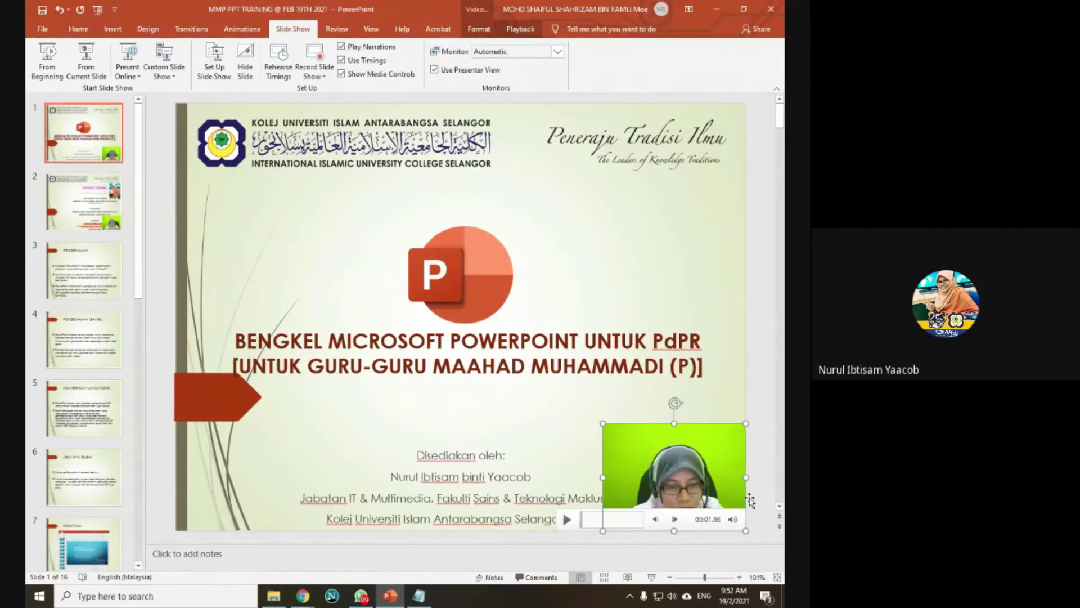
pyautogui.click(754, 491)
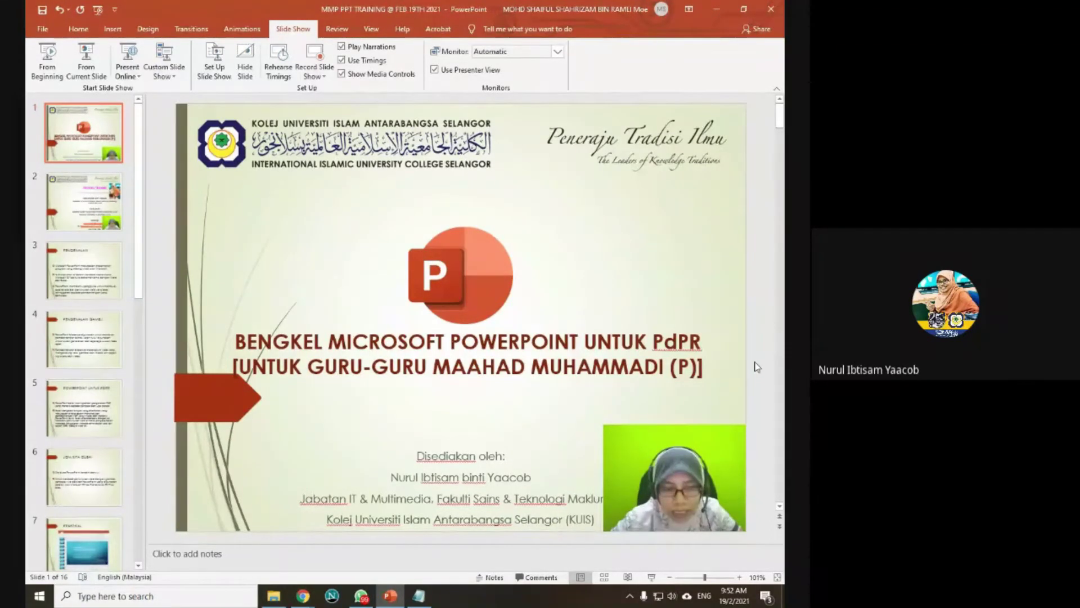
# Resize the webcam video via its corner handle, shrinking it then enlarging it again.
pyautogui.click(708, 453)
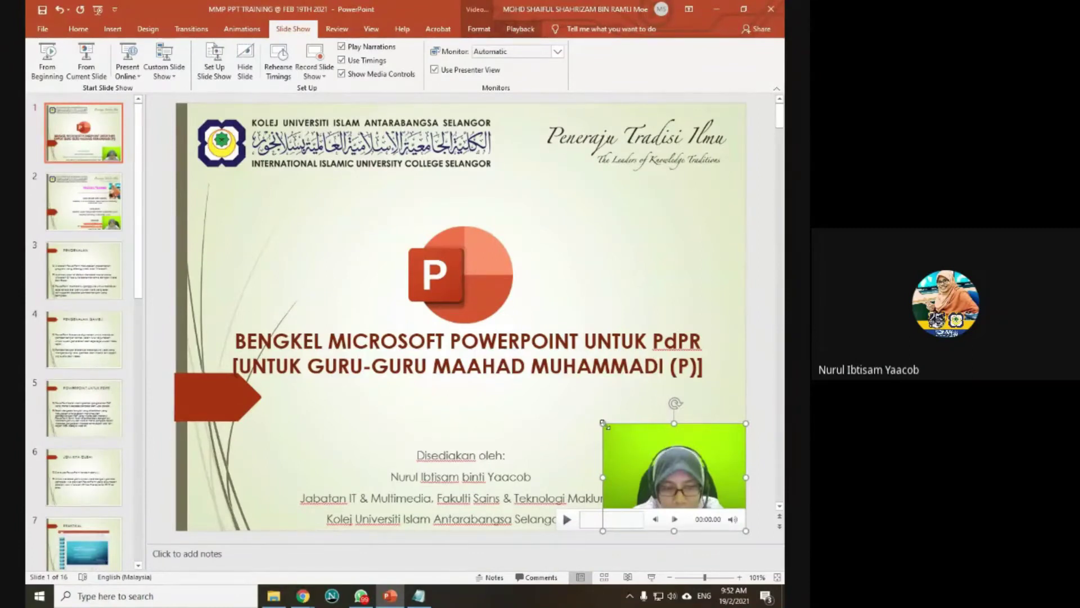
pyautogui.moveTo(602, 423); pyautogui.dragTo(689, 488)
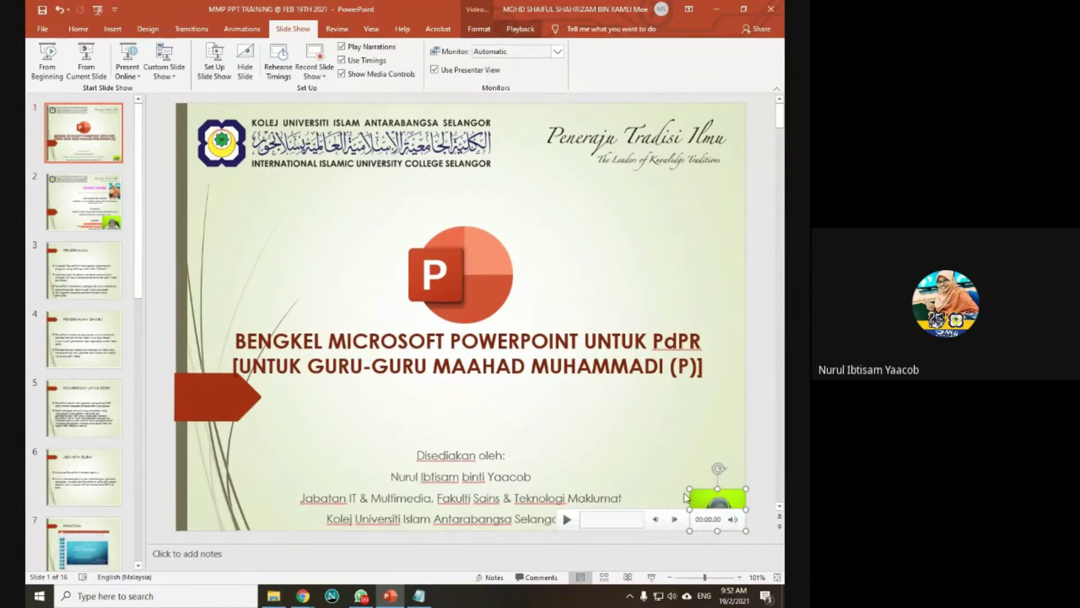
pyautogui.moveTo(690, 487); pyautogui.dragTo(602, 442)
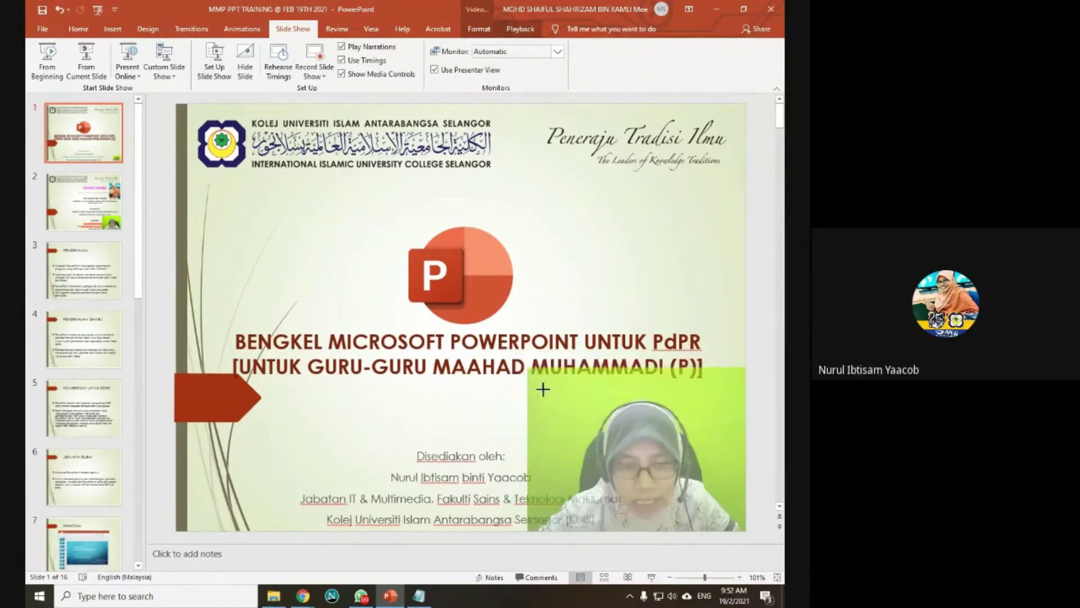
pyautogui.rightClick(87, 132)
pyautogui.click(754, 236)
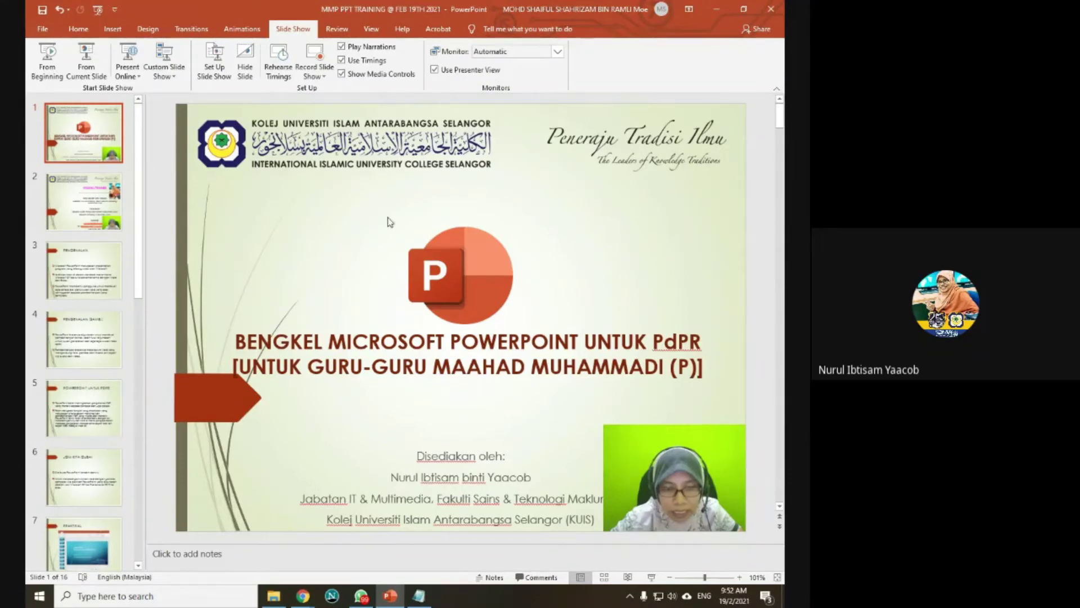
# Insert a new blank slide and move it to the start of the deck.
pyautogui.rightClick(80, 146)
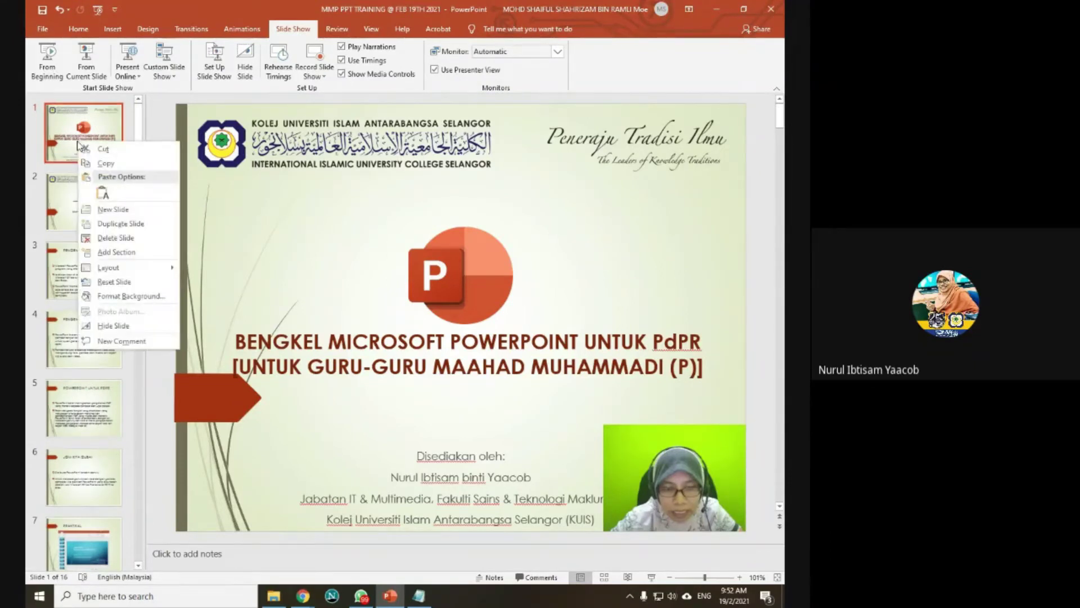
pyautogui.click(110, 214)
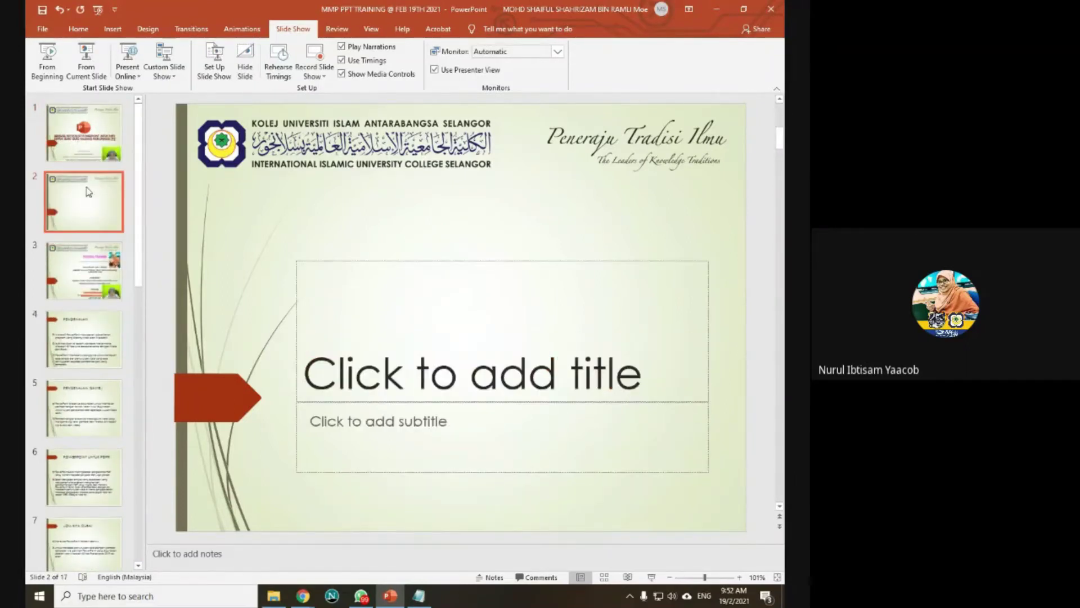
pyautogui.moveTo(88, 191); pyautogui.dragTo(89, 136)
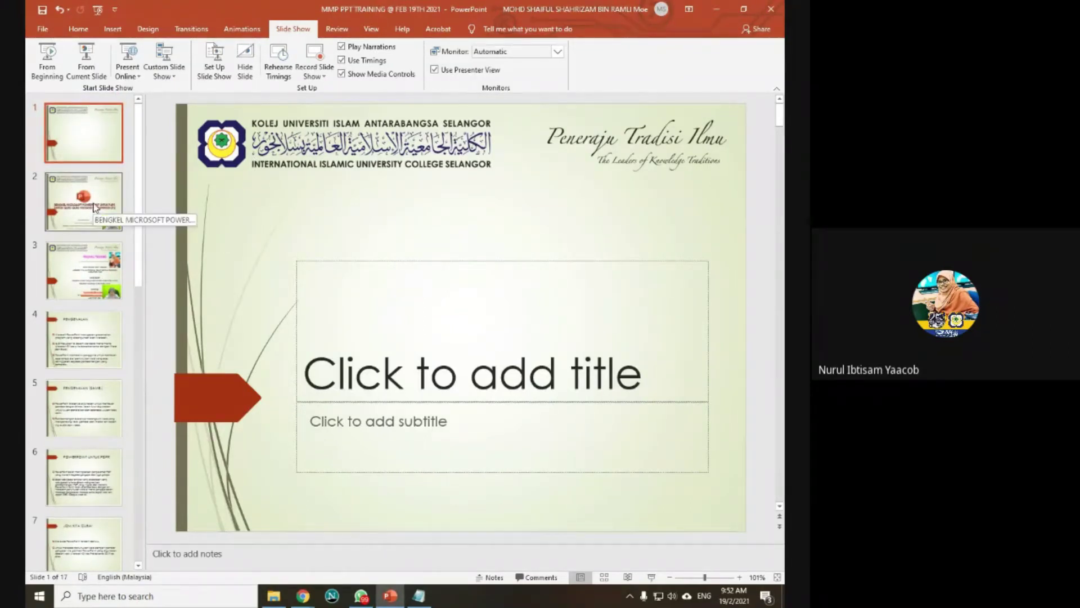
# Answer the Meet join request, then open Record from Current Slide on the blank slide.
pyautogui.click(315, 72)
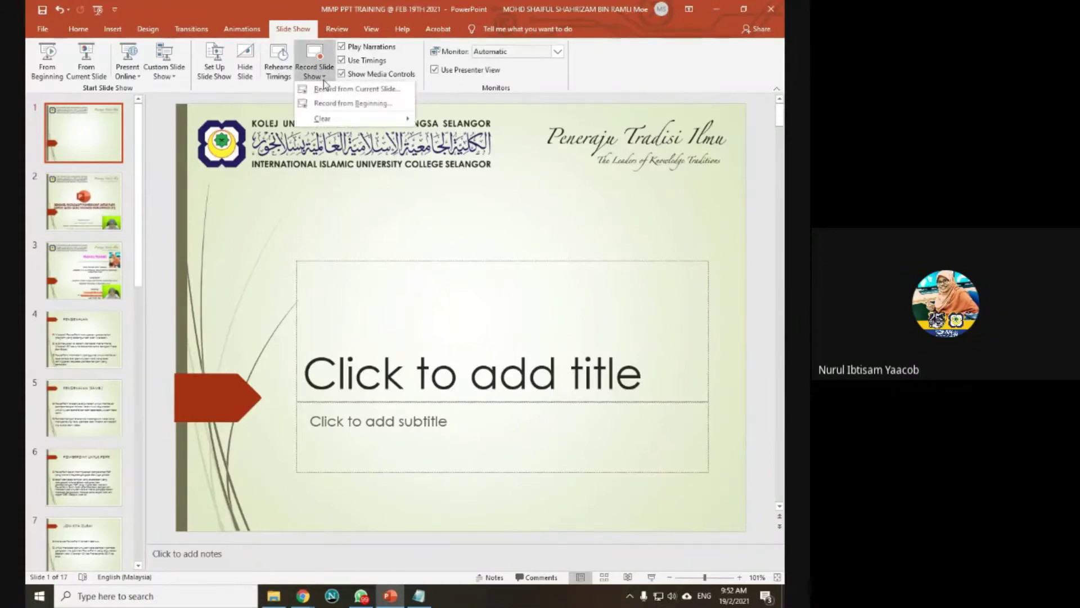
pyautogui.hotkey('alt', 'Tab')
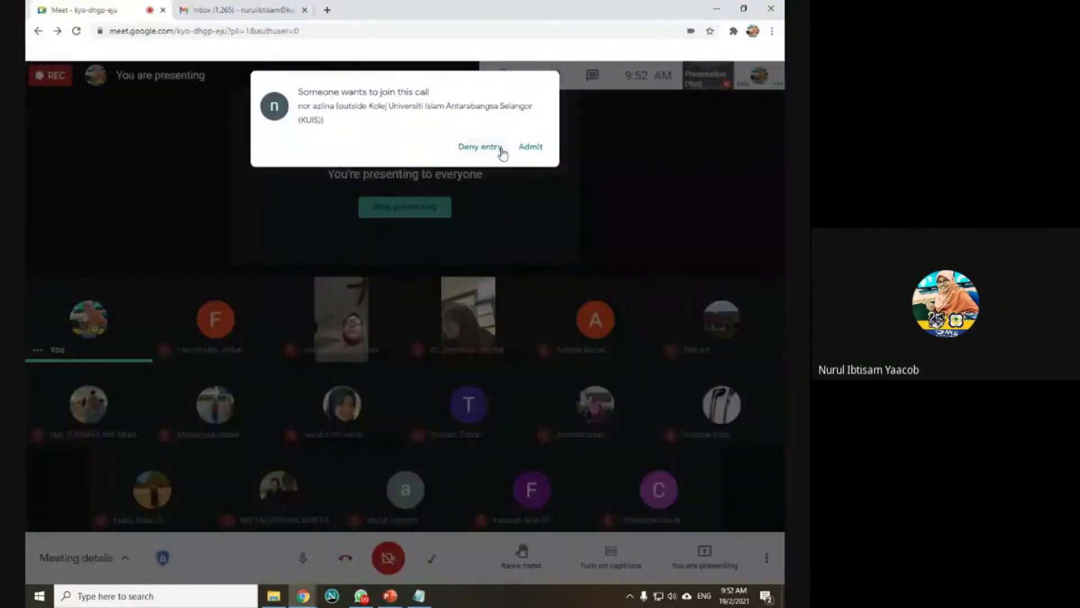
pyautogui.click(525, 149)
pyautogui.hotkey('alt', 'Tab')
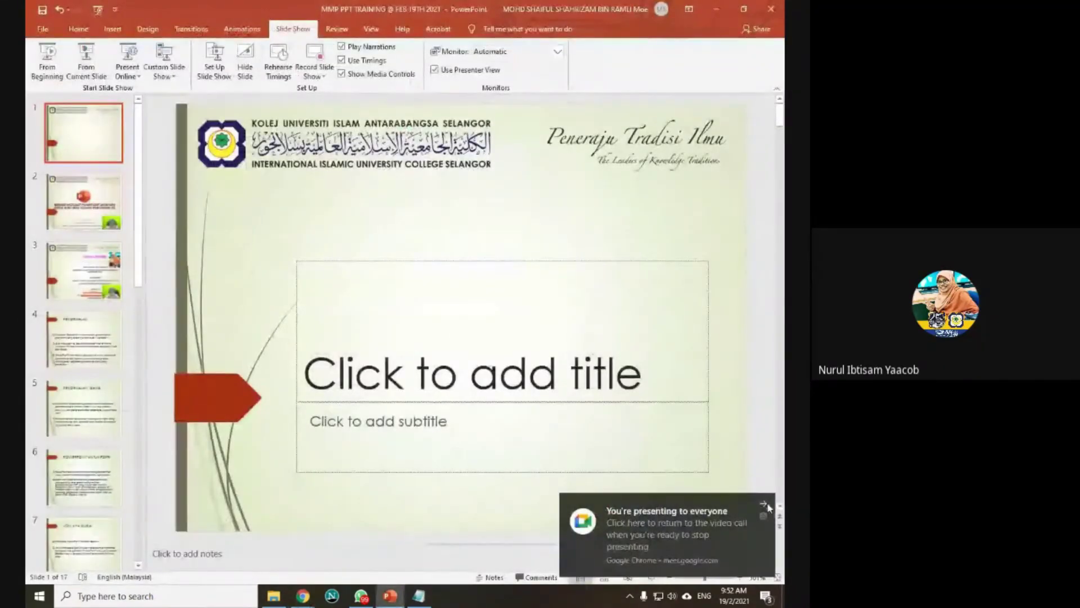
pyautogui.click(324, 76)
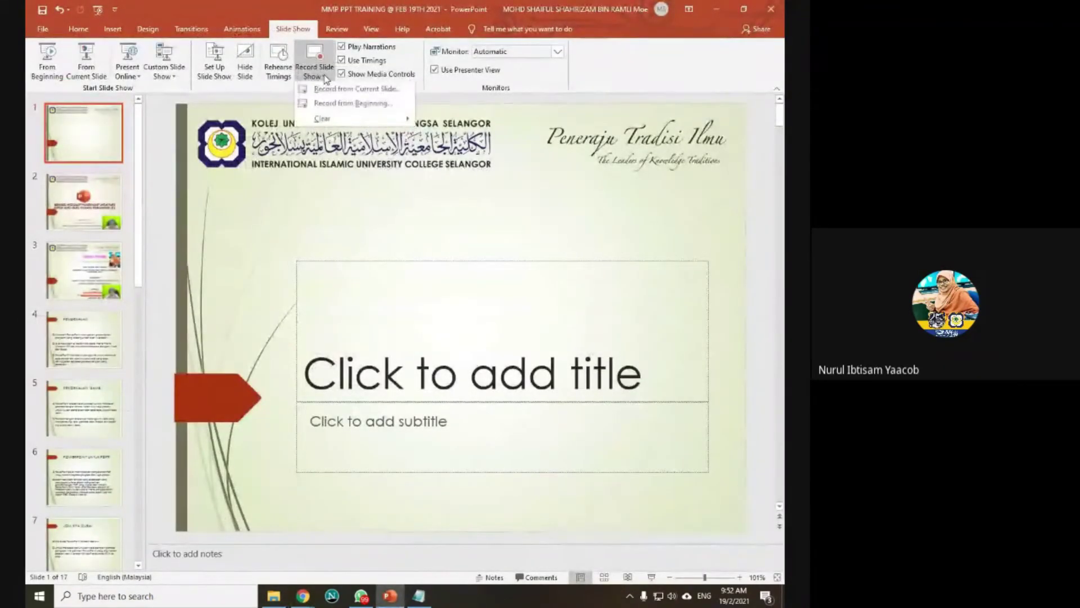
pyautogui.click(323, 106)
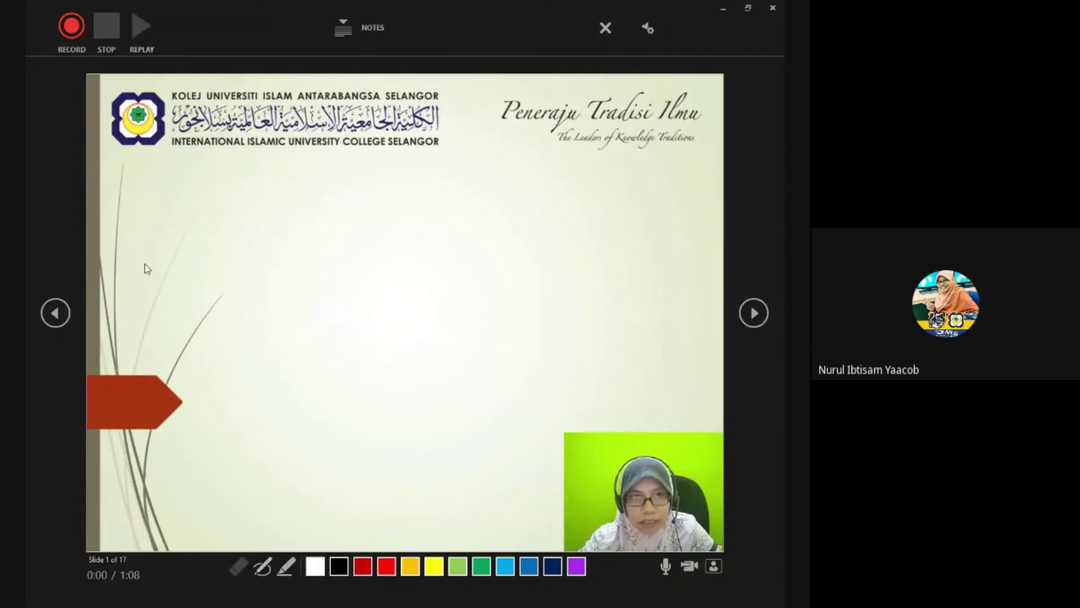
# Record a 4-second webcam clip on the blank slide 1 and close the recorder.
pyautogui.click(72, 32)
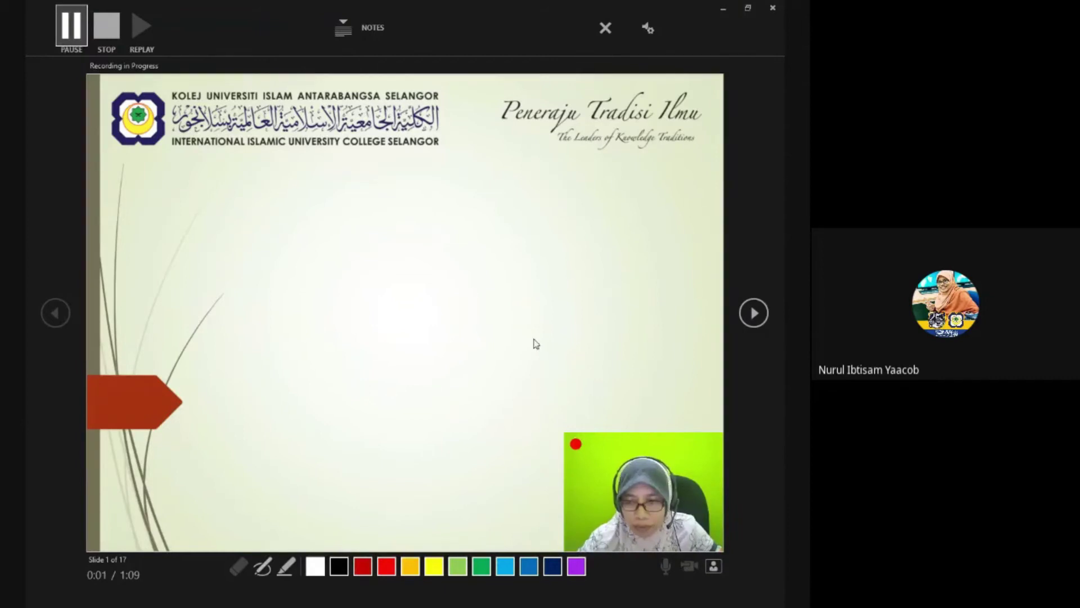
pyautogui.click(100, 31)
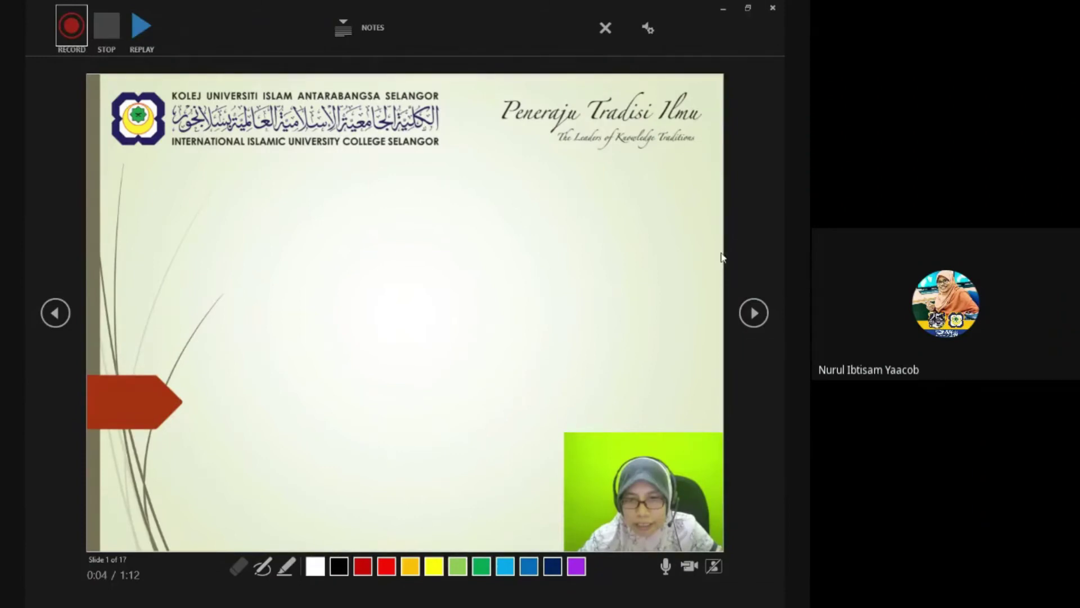
pyautogui.click(774, 9)
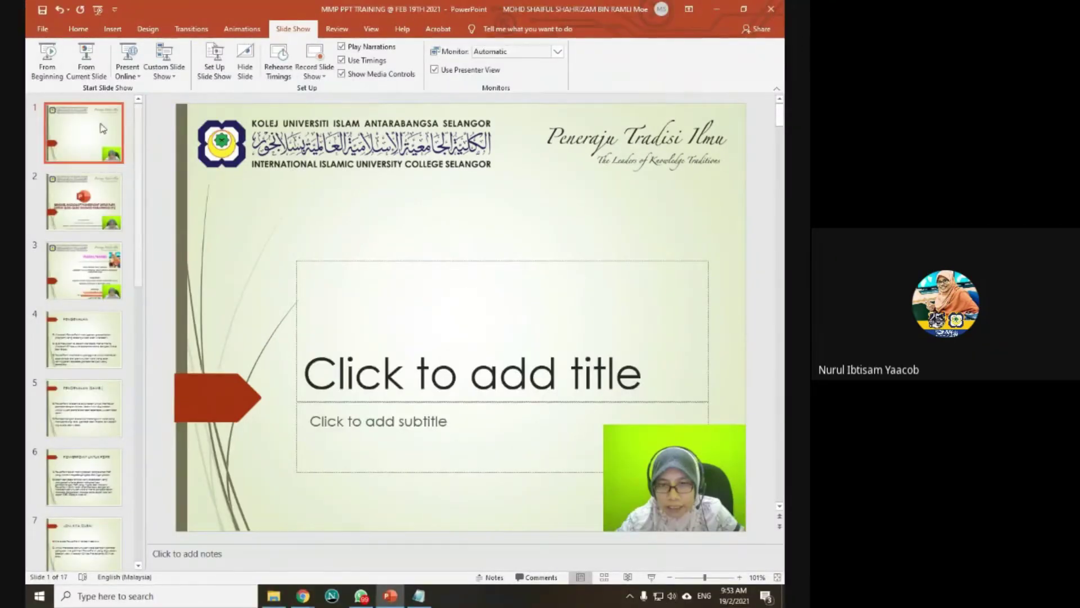
# Stretch slide 1's webcam video to fill the whole slide, then play the slide show.
pyautogui.click(720, 450)
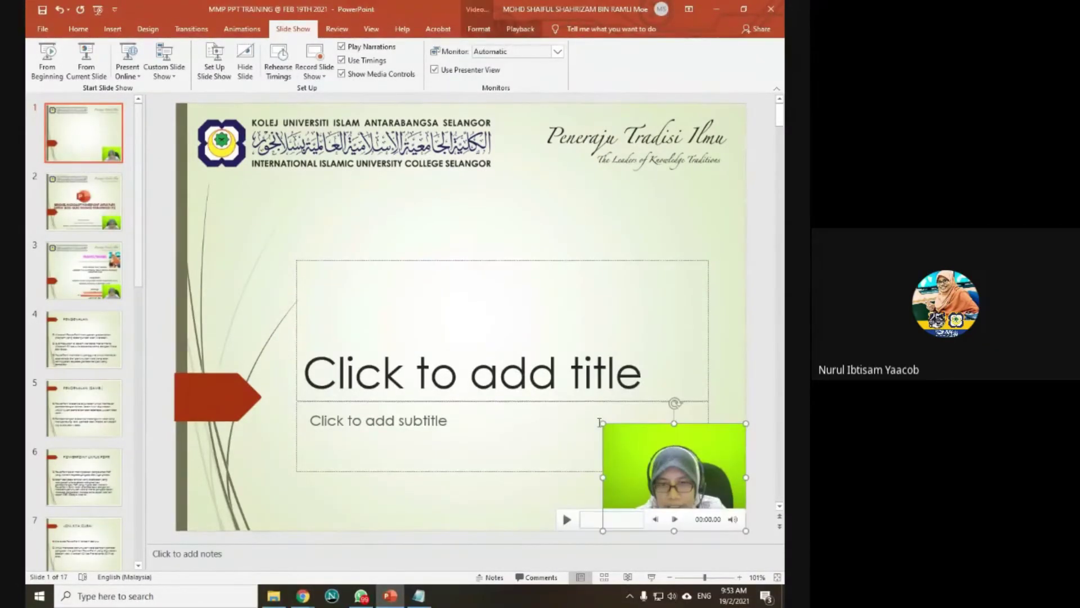
pyautogui.moveTo(603, 424)
pyautogui.mouseDown()
pyautogui.moveTo(469, 349)
pyautogui.moveTo(211, 153)
pyautogui.mouseUp()
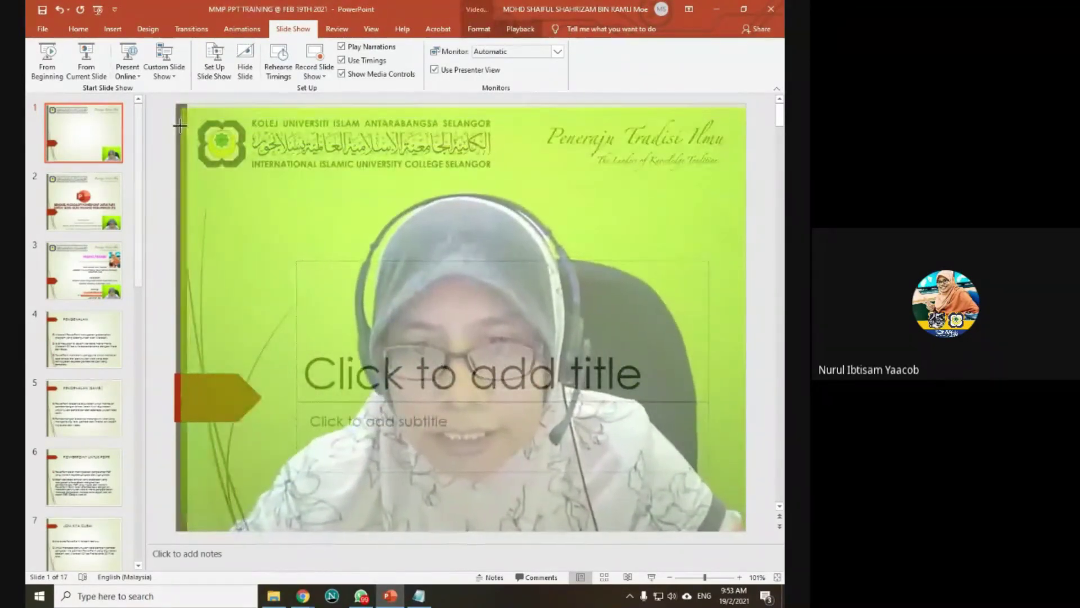
pyautogui.moveTo(211, 153); pyautogui.dragTo(175, 103)
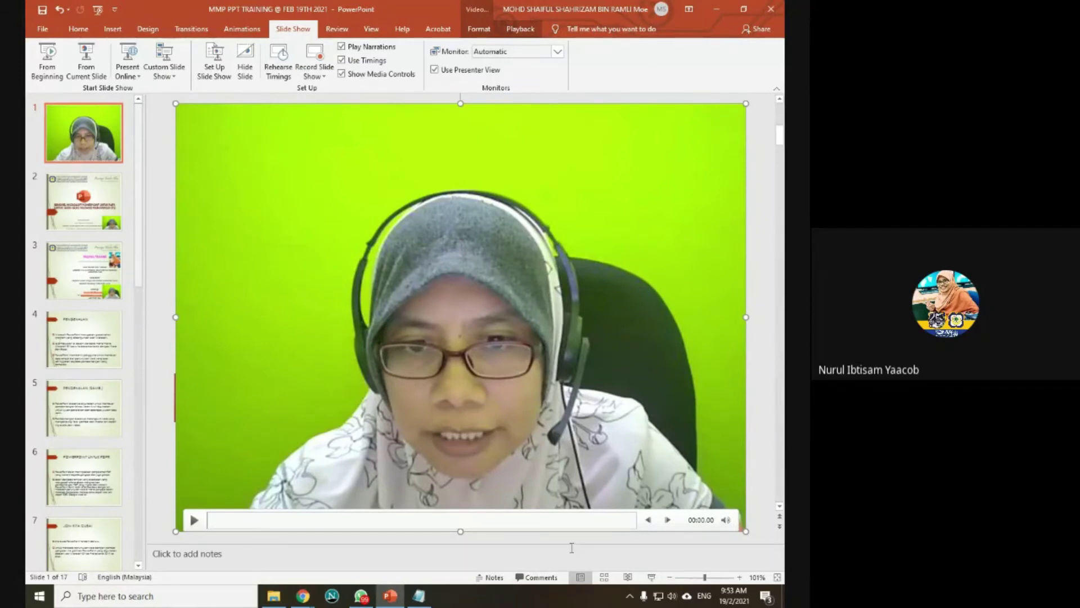
pyautogui.click(756, 465)
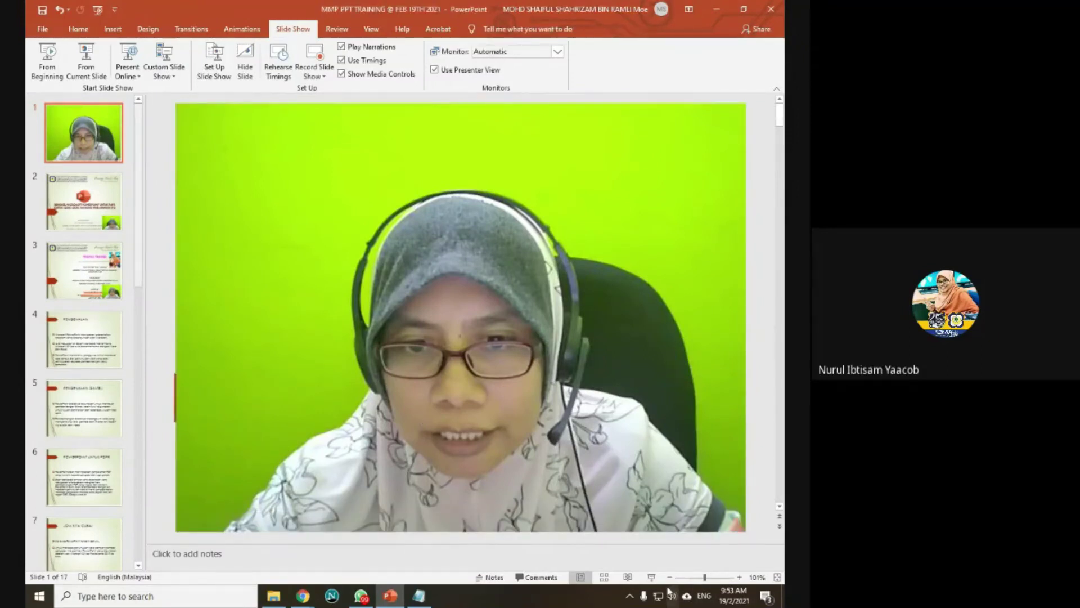
pyautogui.click(652, 578)
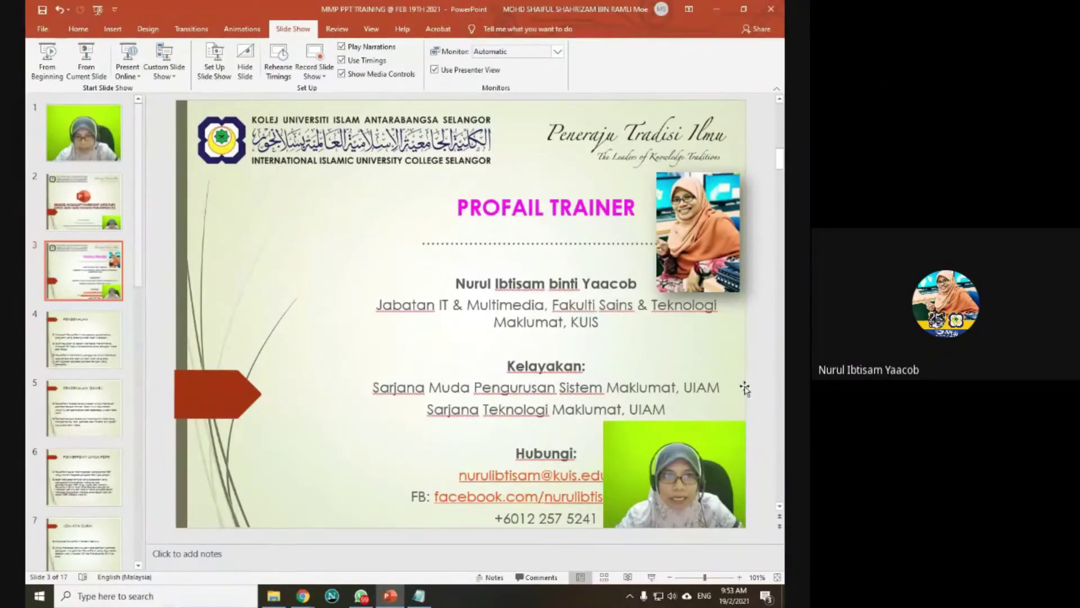
# On slide 2, shrink the webcam video and move it up beside the title.
pyautogui.click(110, 216)
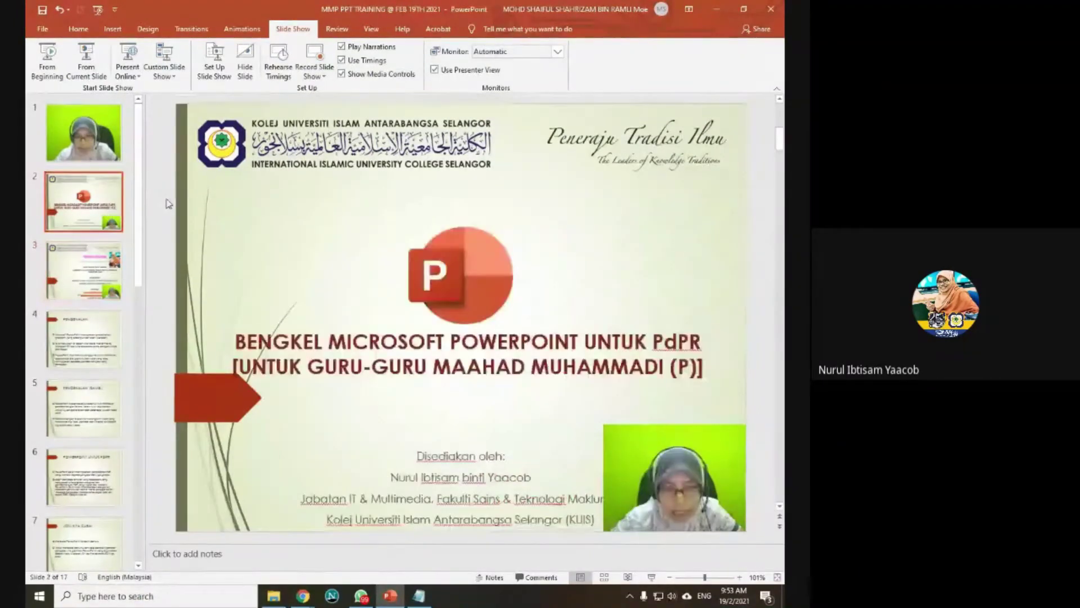
pyautogui.click(642, 439)
pyautogui.moveTo(605, 424); pyautogui.dragTo(655, 463)
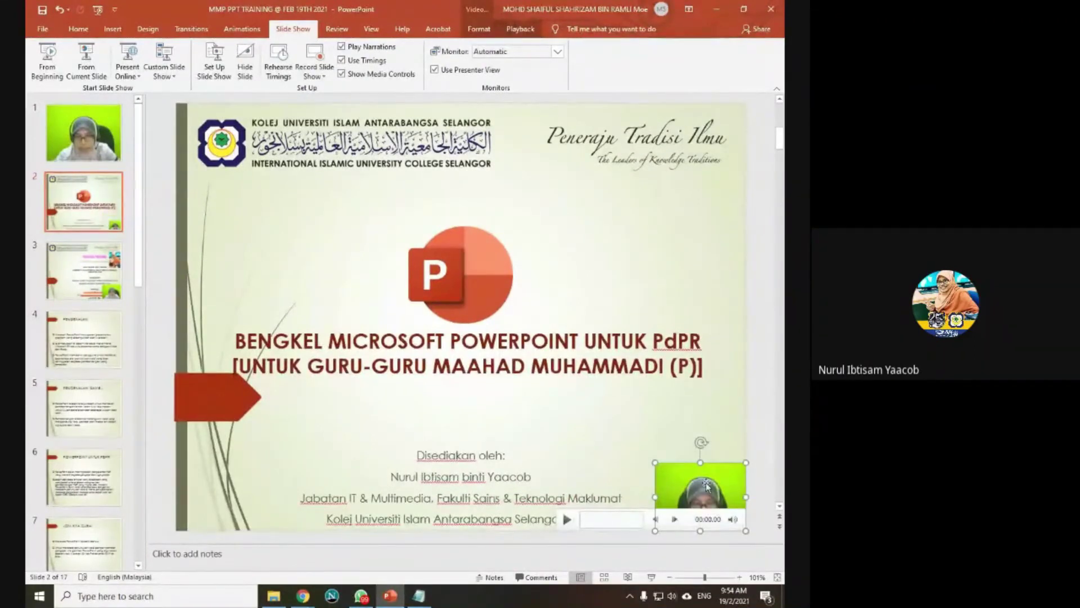
pyautogui.moveTo(707, 485)
pyautogui.mouseDown()
pyautogui.moveTo(349, 259)
pyautogui.moveTo(612, 257)
pyautogui.moveTo(244, 477)
pyautogui.moveTo(718, 416)
pyautogui.mouseUp()
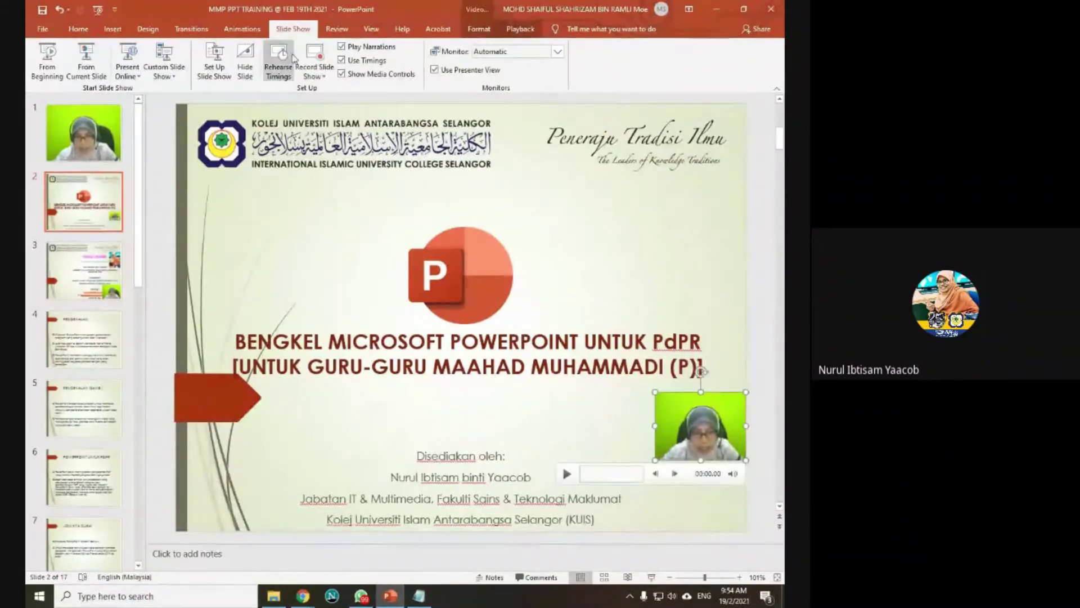
# Browse the Design options and the full Video Styles gallery without applying a style.
pyautogui.click(147, 30)
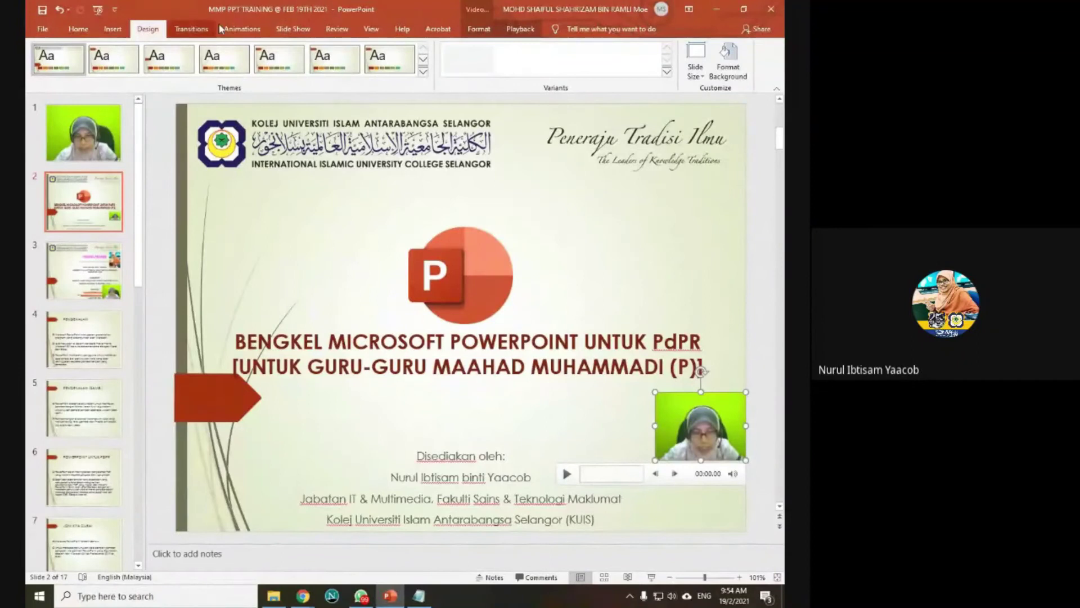
pyautogui.click(470, 14)
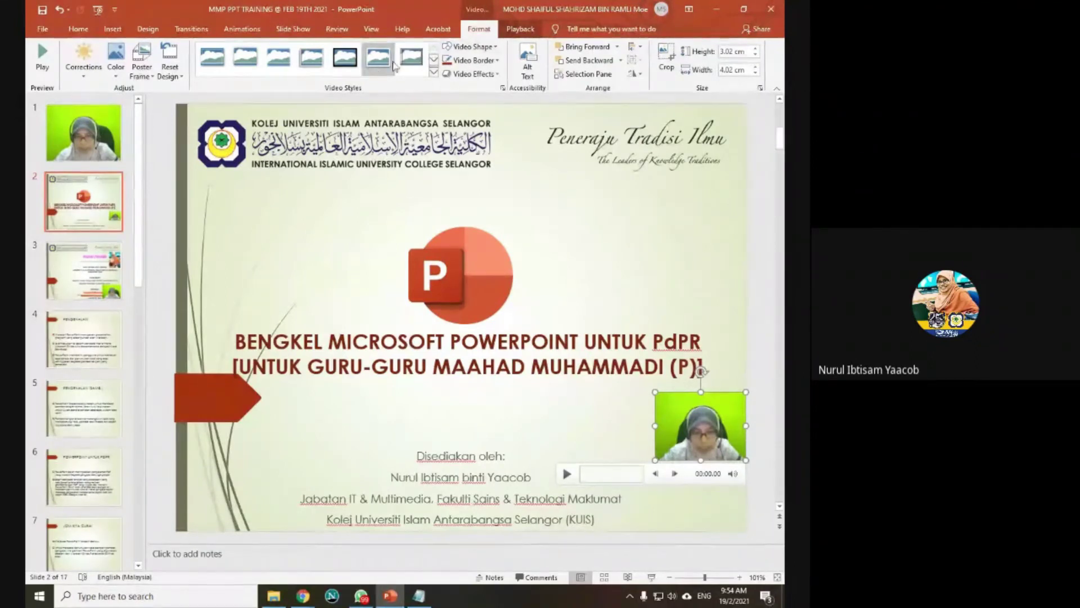
pyautogui.click(434, 73)
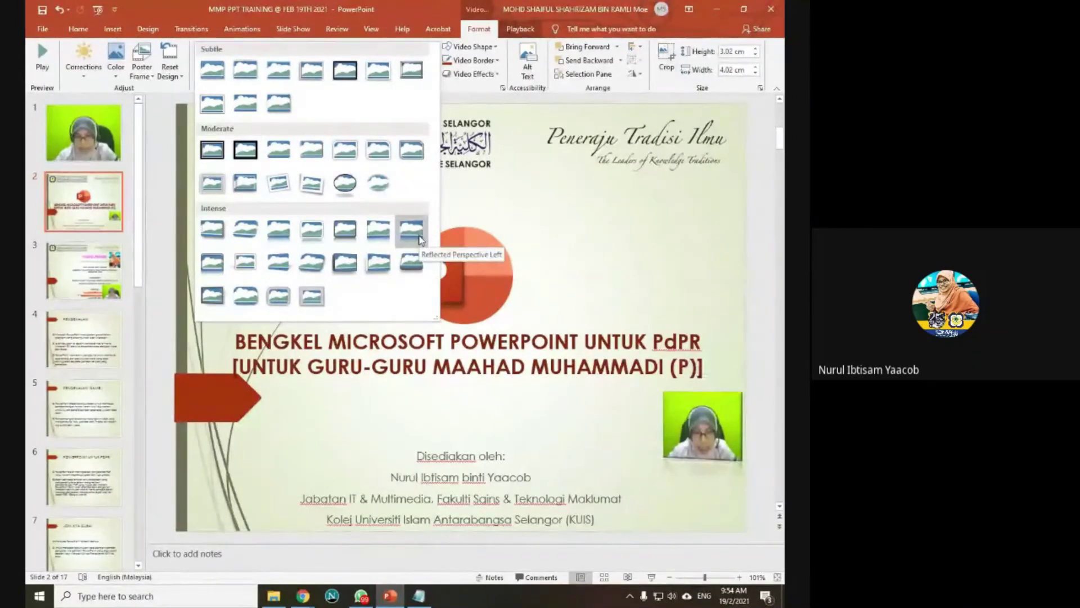
pyautogui.click(483, 46)
# Try heart and oval video shapes, then undo back to the plain rectangle.
pyautogui.click(494, 46)
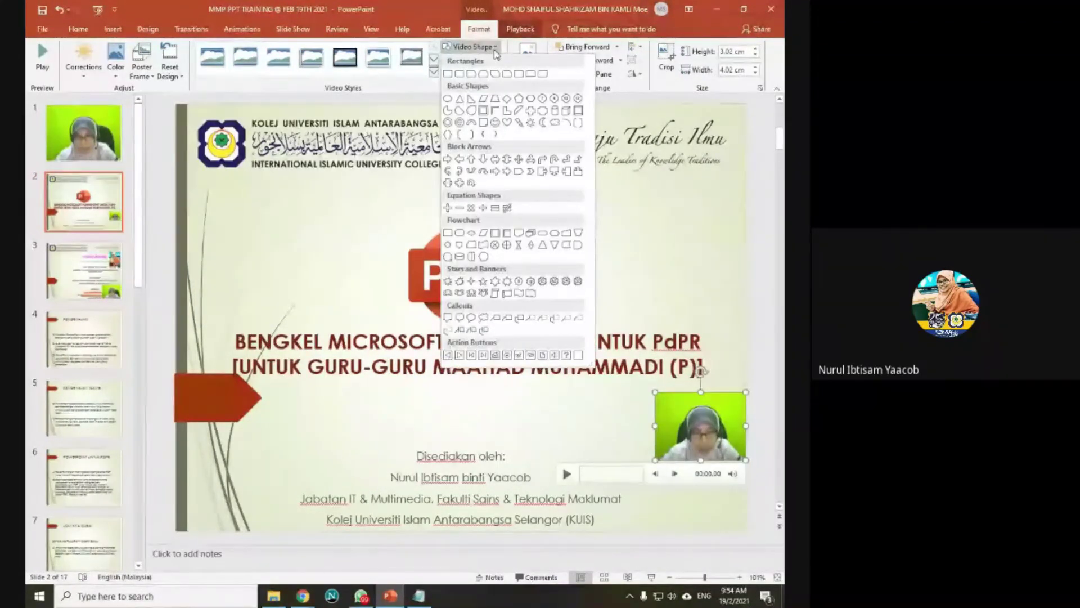
pyautogui.click(507, 122)
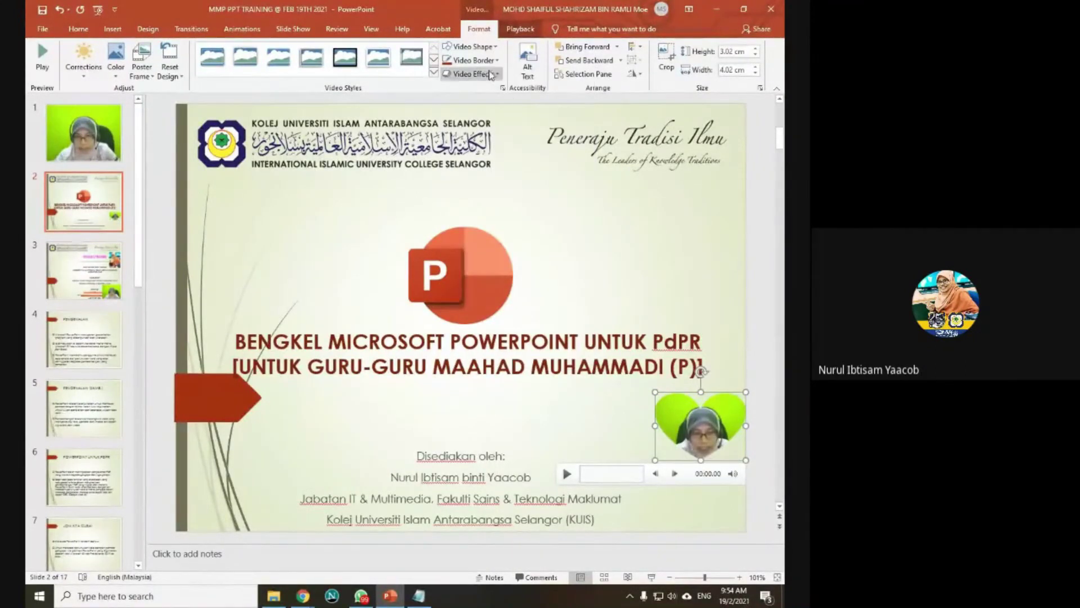
pyautogui.click(494, 48)
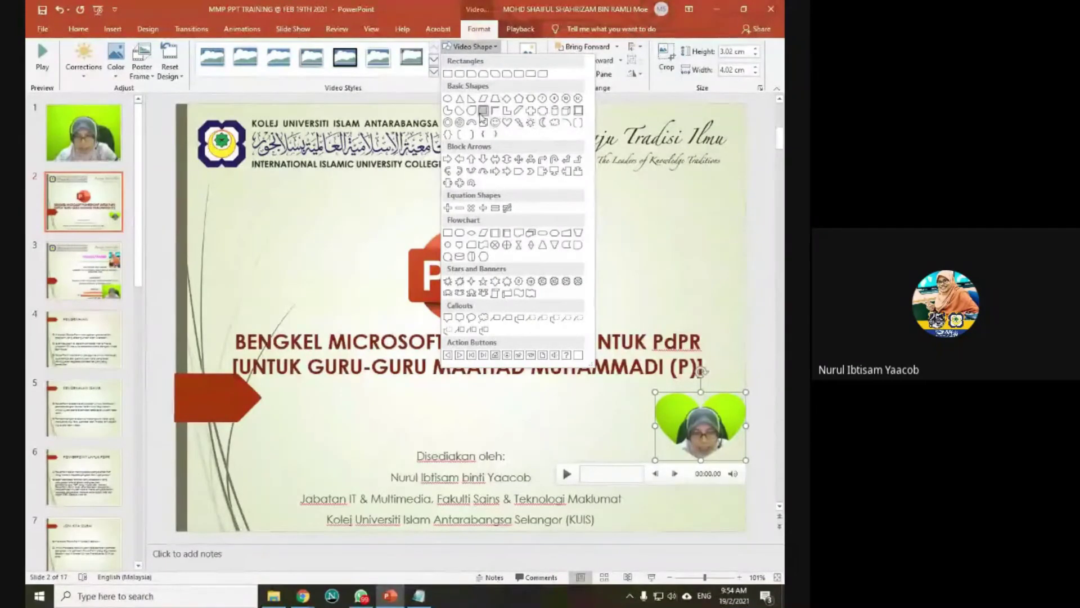
pyautogui.click(447, 98)
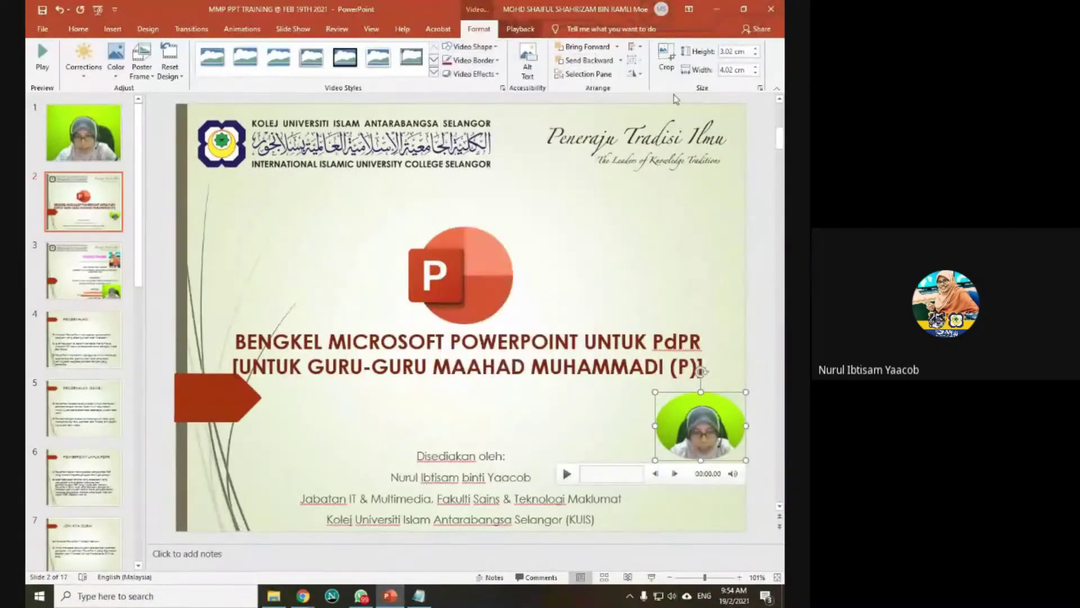
pyautogui.click(749, 279)
pyautogui.hotkey('ctrl', 'z')
pyautogui.hotkey('ctrl', 'z')
pyautogui.hotkey('ctrl', 'z')
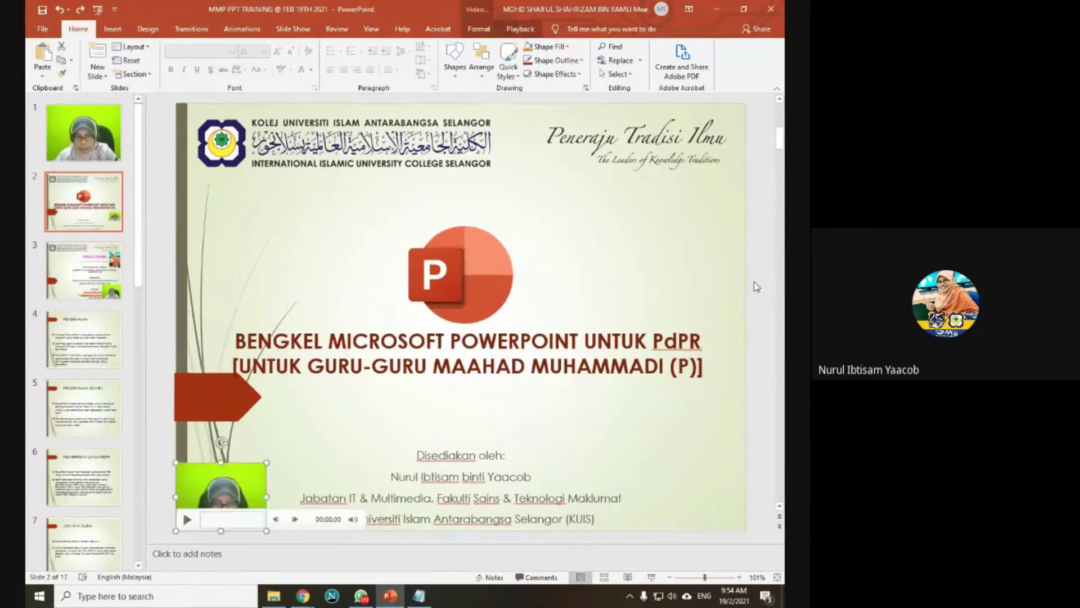
pyautogui.hotkey('ctrl', 'z')
pyautogui.click(757, 273)
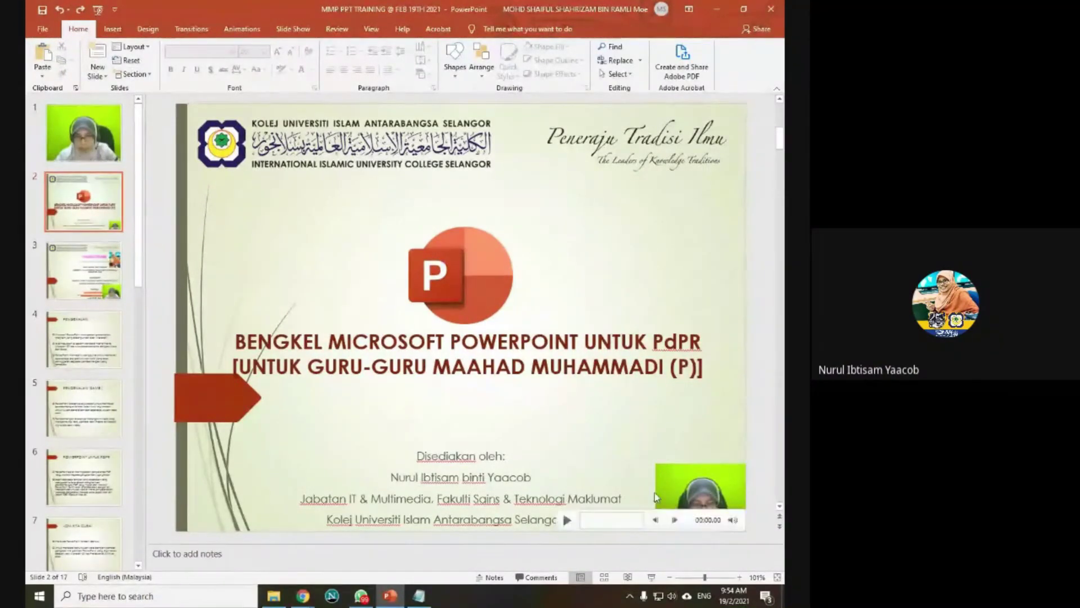
# Open the File backstage and view the Account page.
pyautogui.click(42, 29)
pyautogui.click(42, 33)
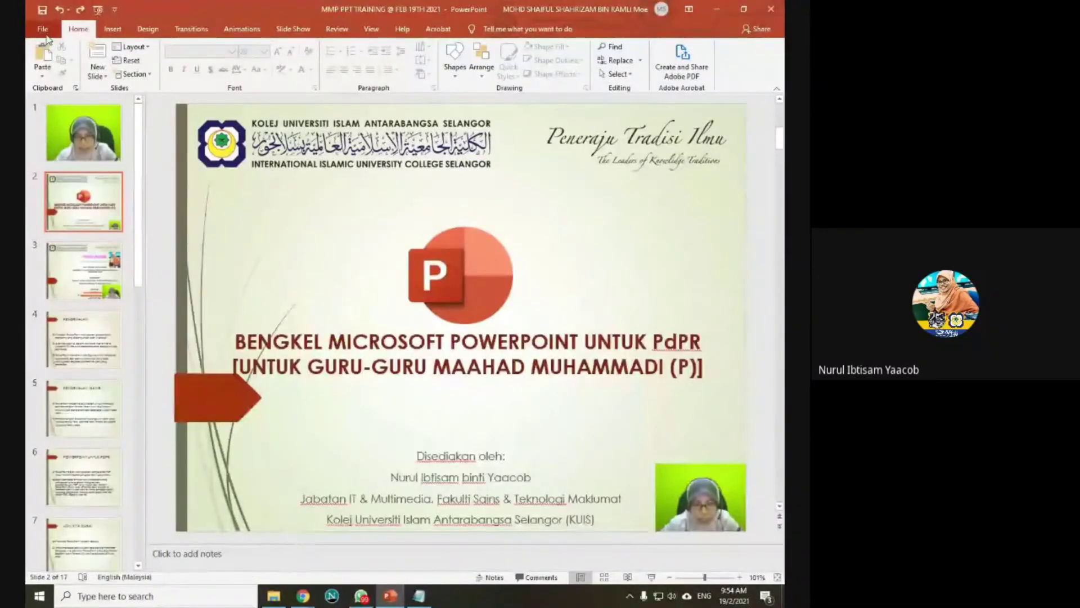
pyautogui.click(46, 34)
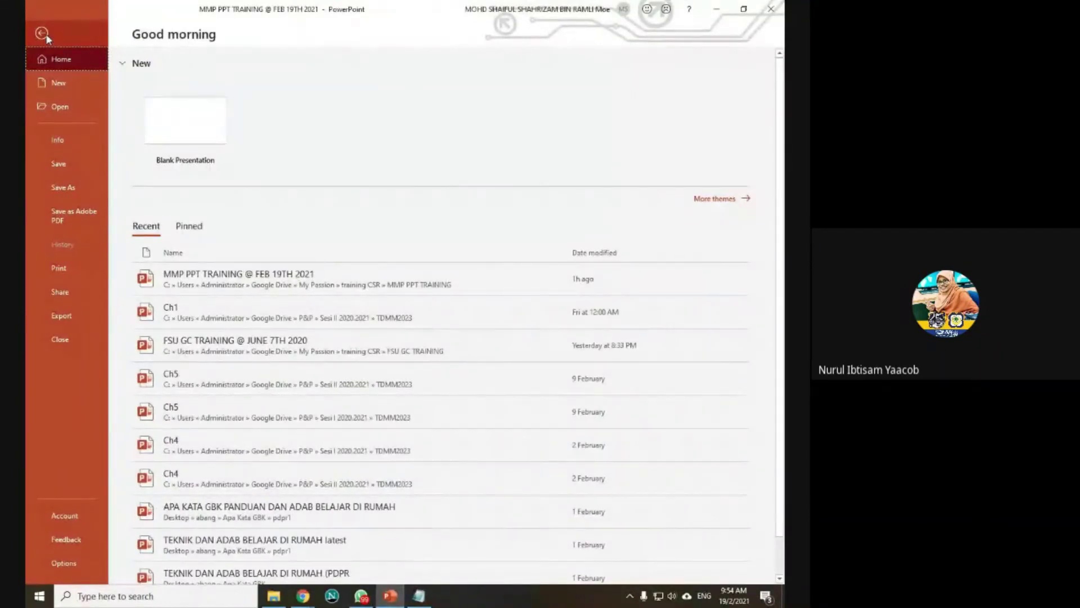
pyautogui.click(80, 518)
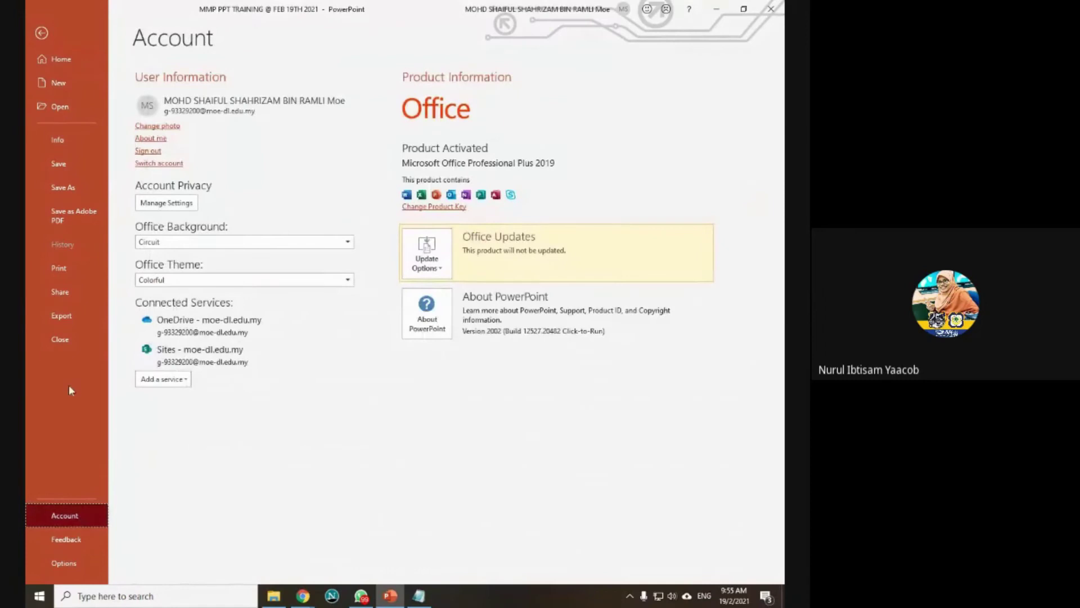
# Start Save a Copy on the Desktop and open the Save as type format list.
pyautogui.click(75, 190)
pyautogui.click(197, 221)
pyautogui.click(178, 276)
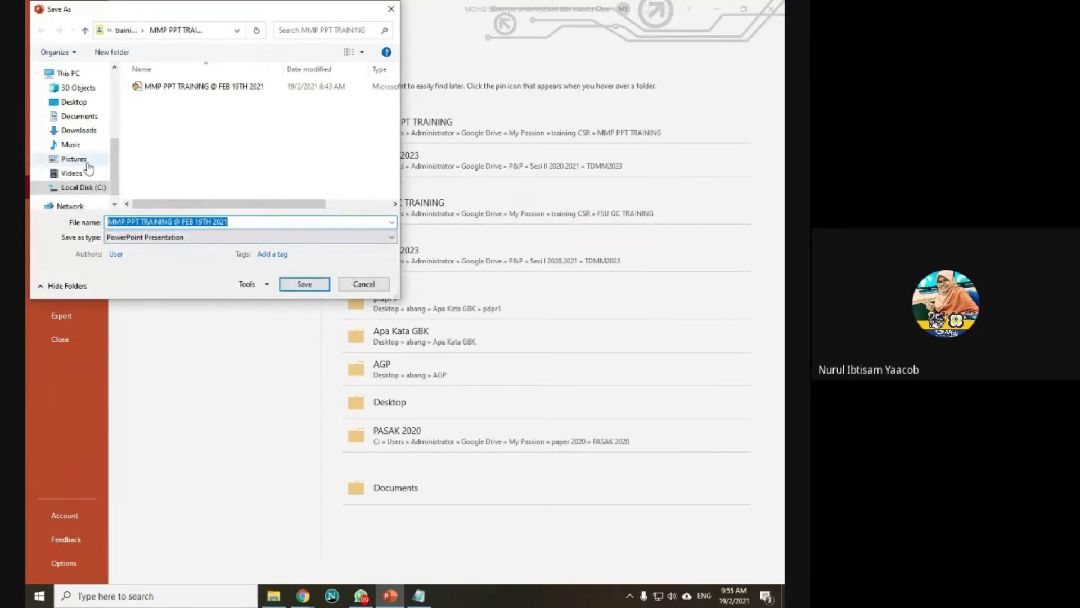
pyautogui.click(74, 102)
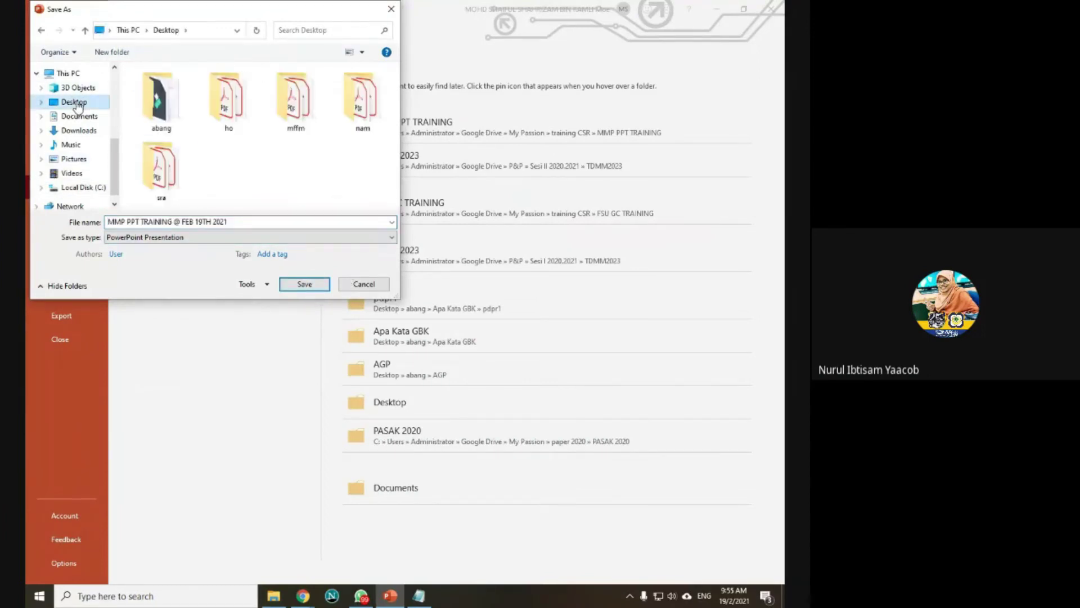
pyautogui.click(238, 221)
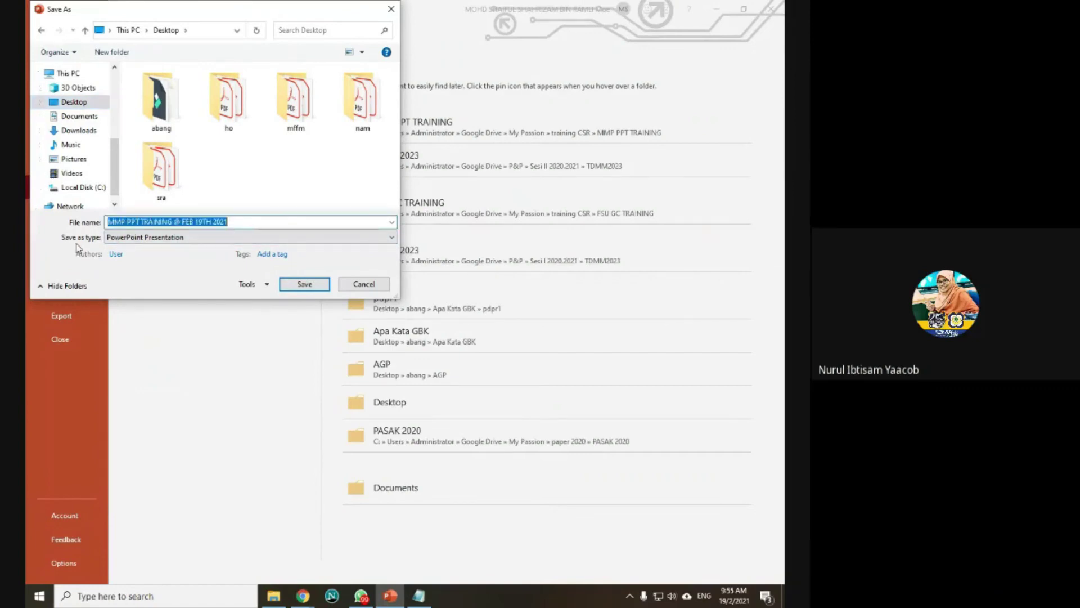
pyautogui.click(158, 239)
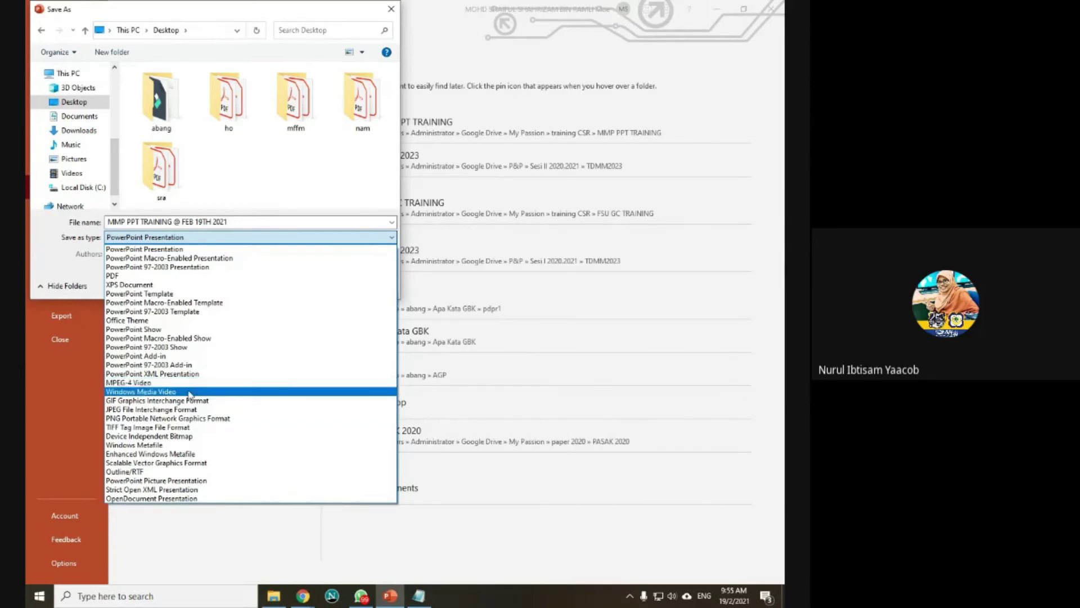
# Admit the waiting participant in Google Meet, then return to PowerPoint's Save As dialog.
pyautogui.hotkey('alt', 'Tab')
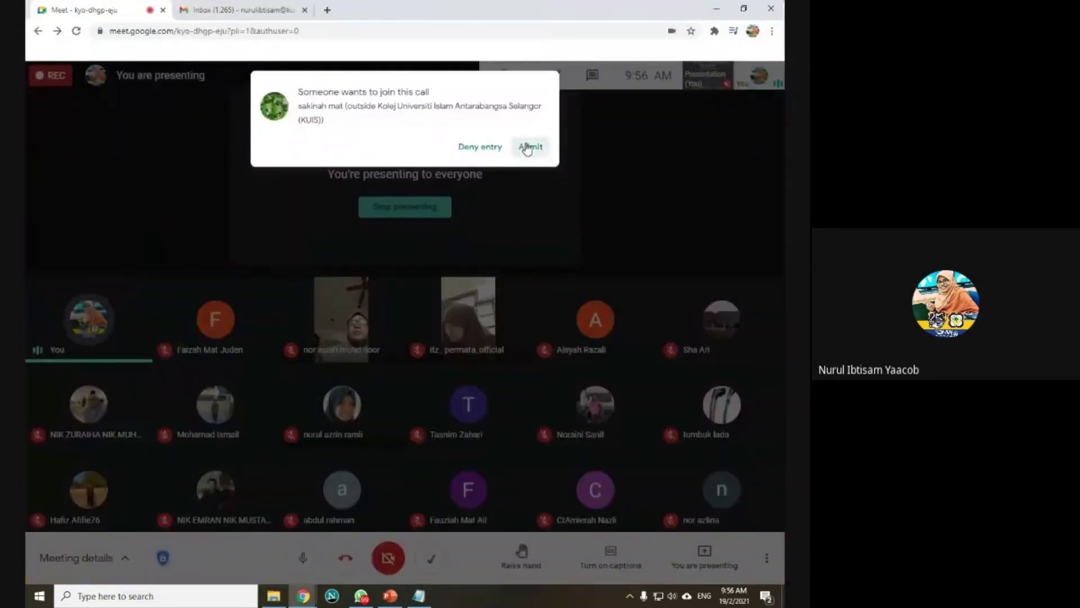
pyautogui.click(529, 147)
pyautogui.hotkey('alt', 'Tab')
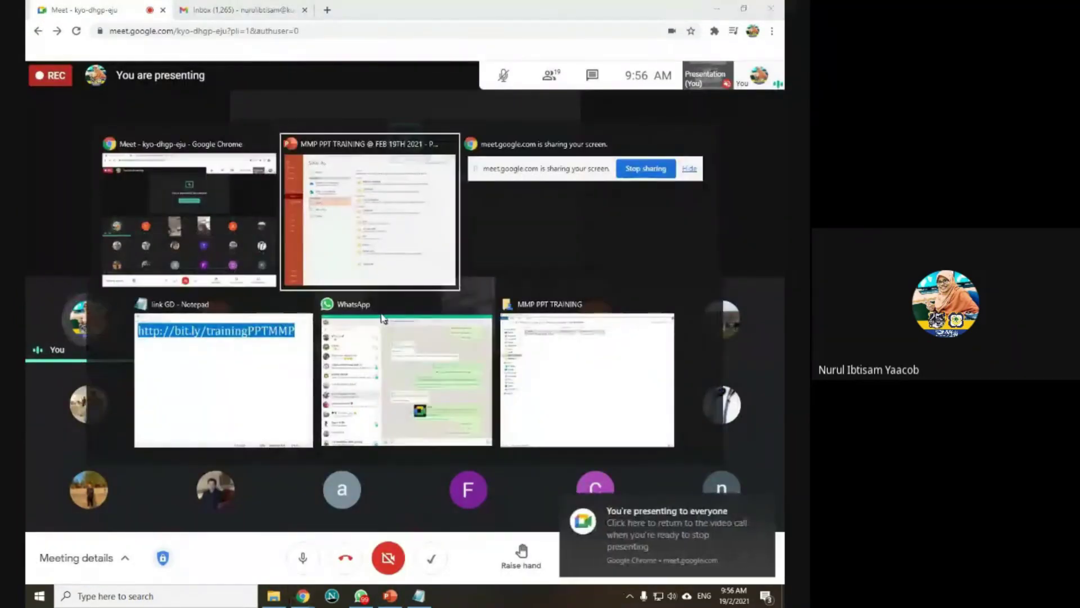
pyautogui.click(222, 238)
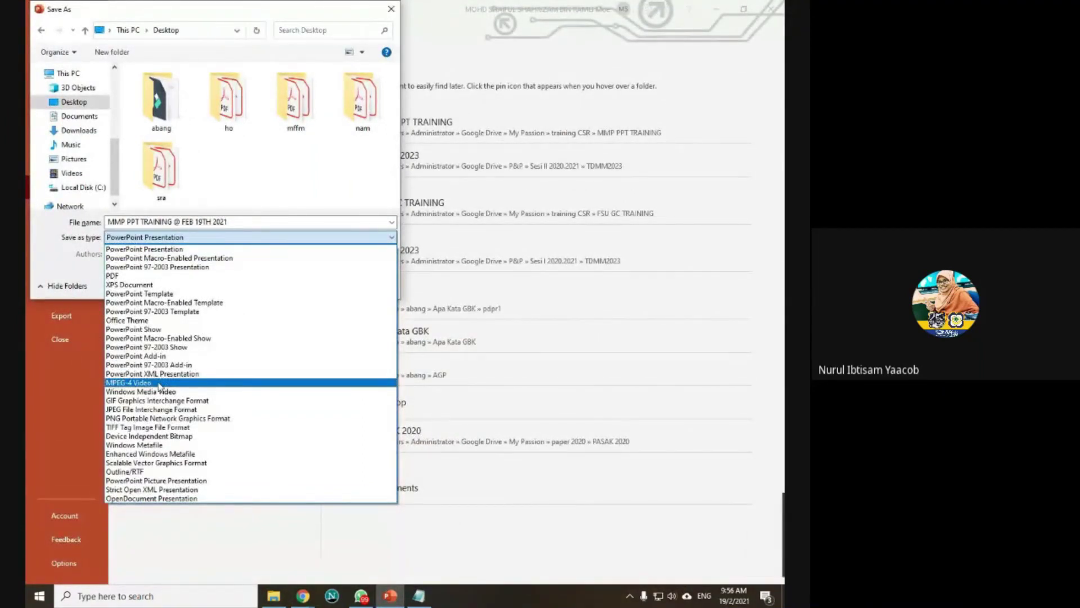
# Cancel Save As, return to the editor and select slide 4 in the thumbnails.
pyautogui.press('Escape')
pyautogui.press('Escape')
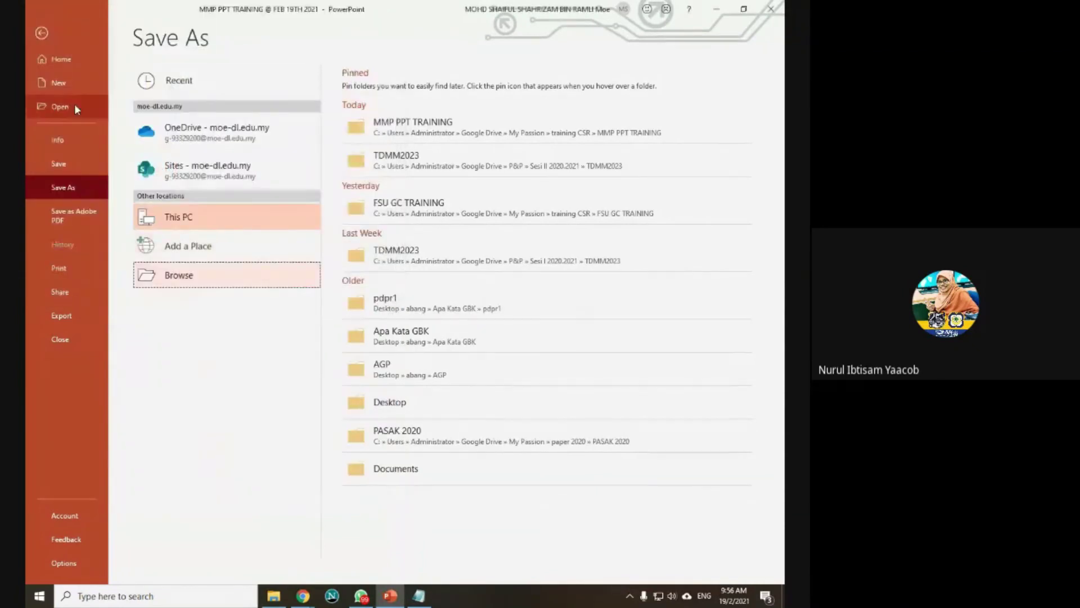
pyautogui.click(37, 30)
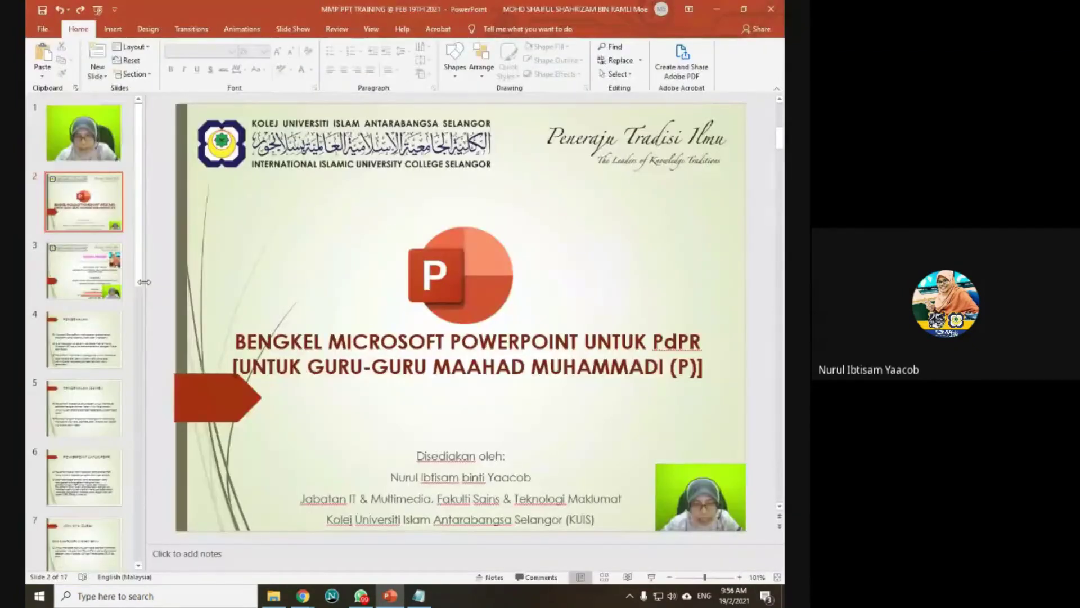
pyautogui.scroll(-7, 144, 281)
pyautogui.scroll(-9, 144, 281)
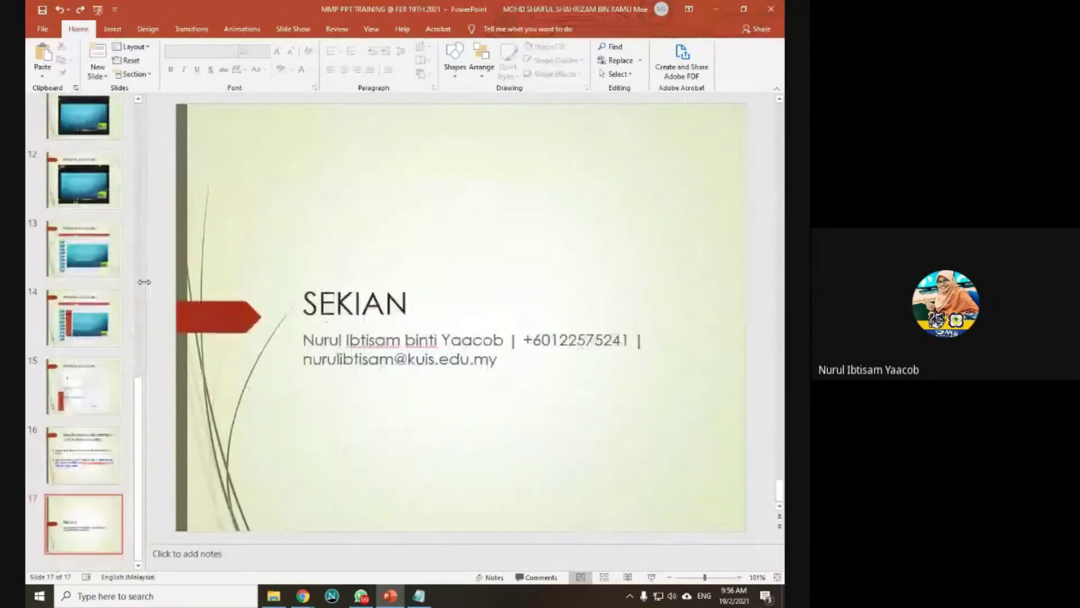
pyautogui.scroll(2, 84, 181)
pyautogui.scroll(4, 81, 184)
pyautogui.scroll(3, 82, 184)
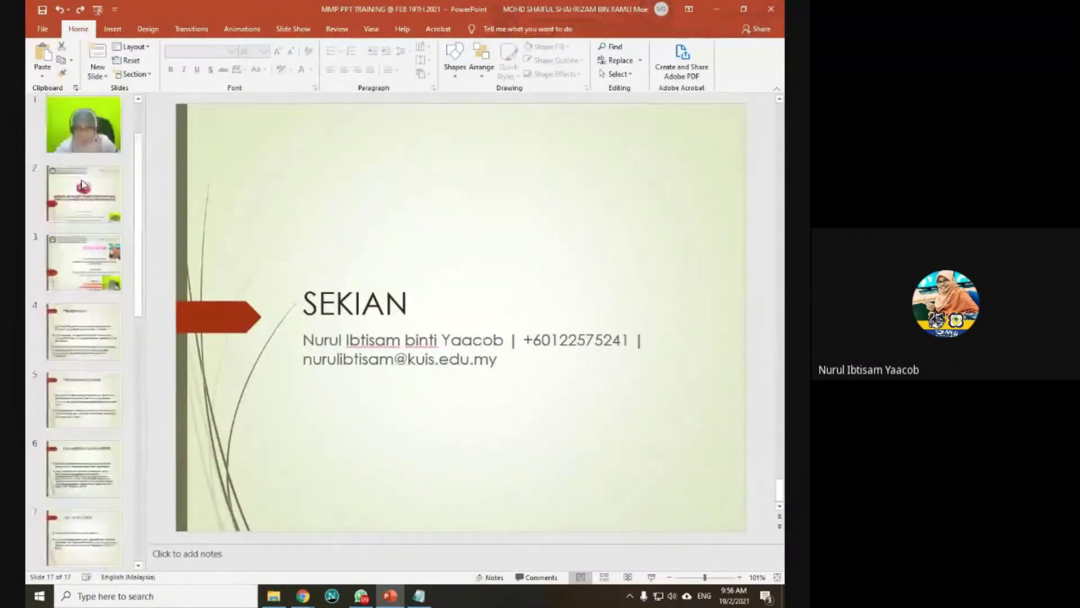
pyautogui.click(82, 335)
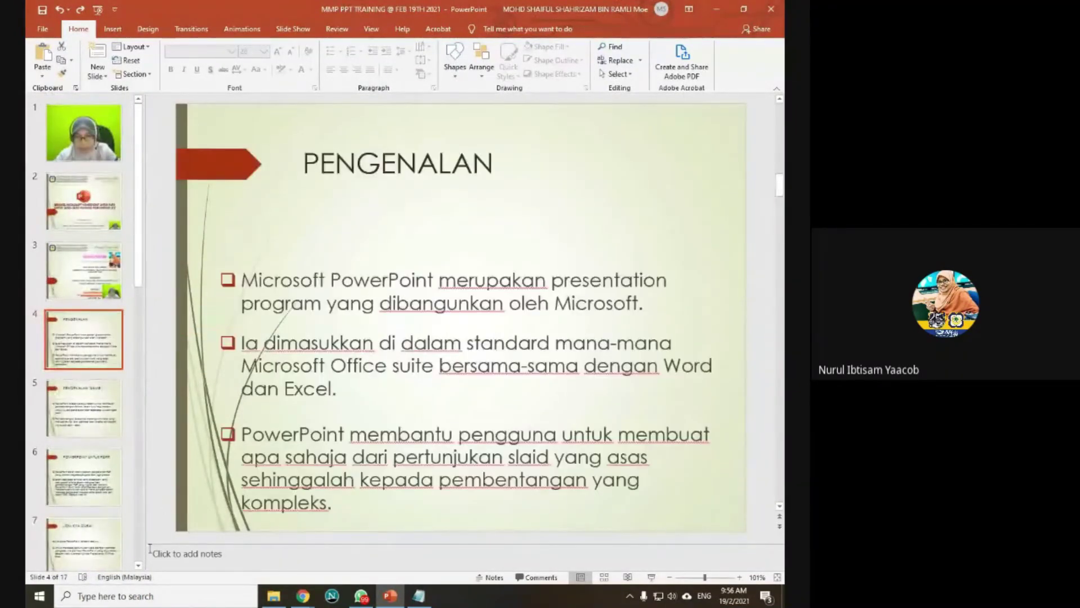
# Delete slides 4 through 17, leaving only the first two slides.
pyautogui.scroll(-5, 141, 561)
pyautogui.scroll(-3, 100, 561)
pyautogui.scroll(-1, 100, 561)
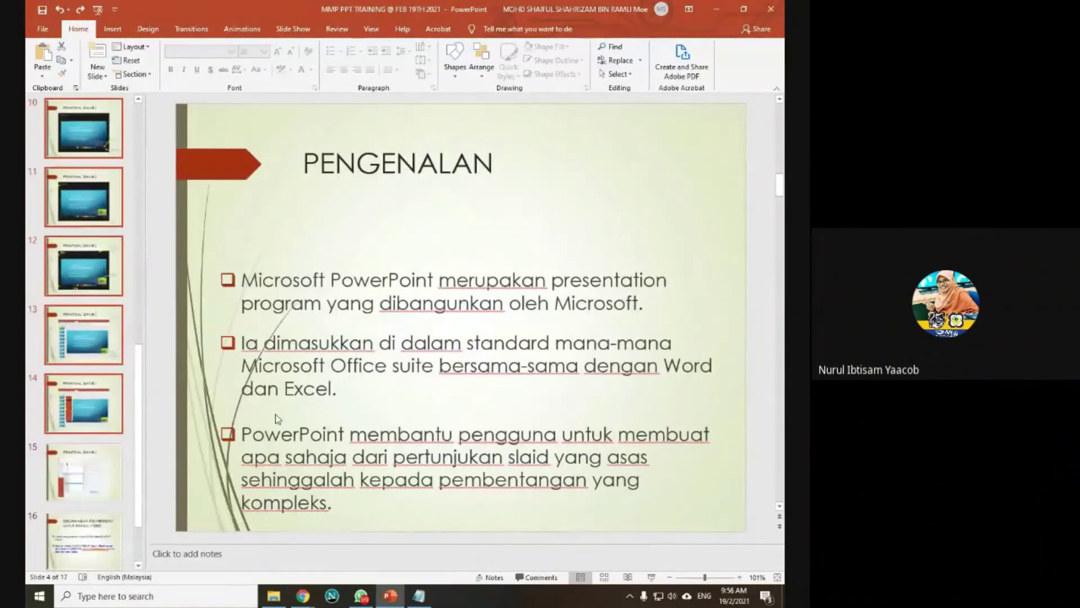
pyautogui.press('Delete')
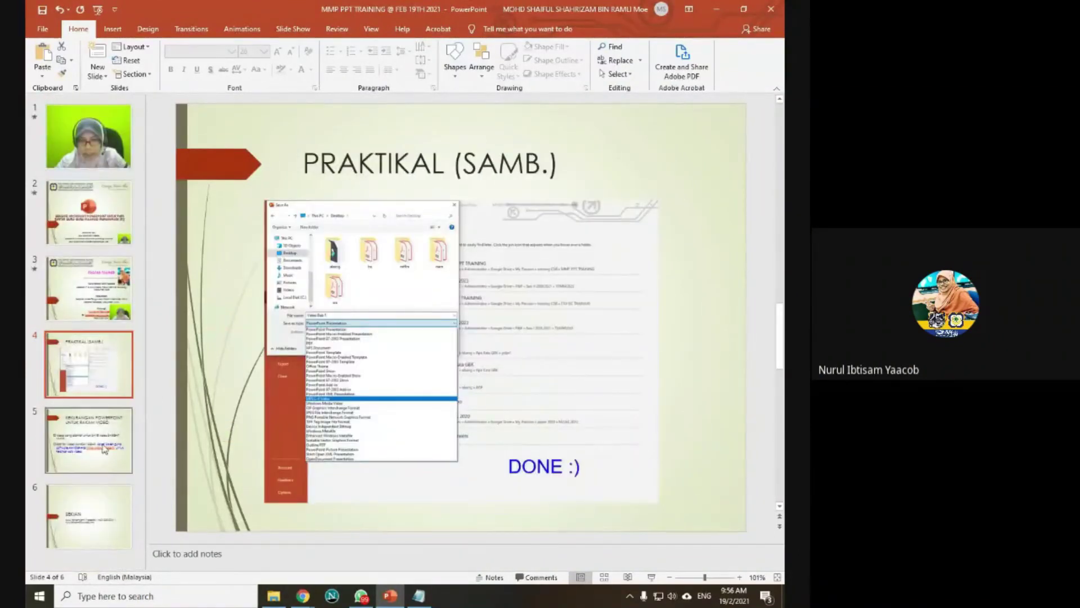
pyautogui.press('Delete')
pyautogui.press('Delete')
pyautogui.press('Delete')
pyautogui.press('Delete')
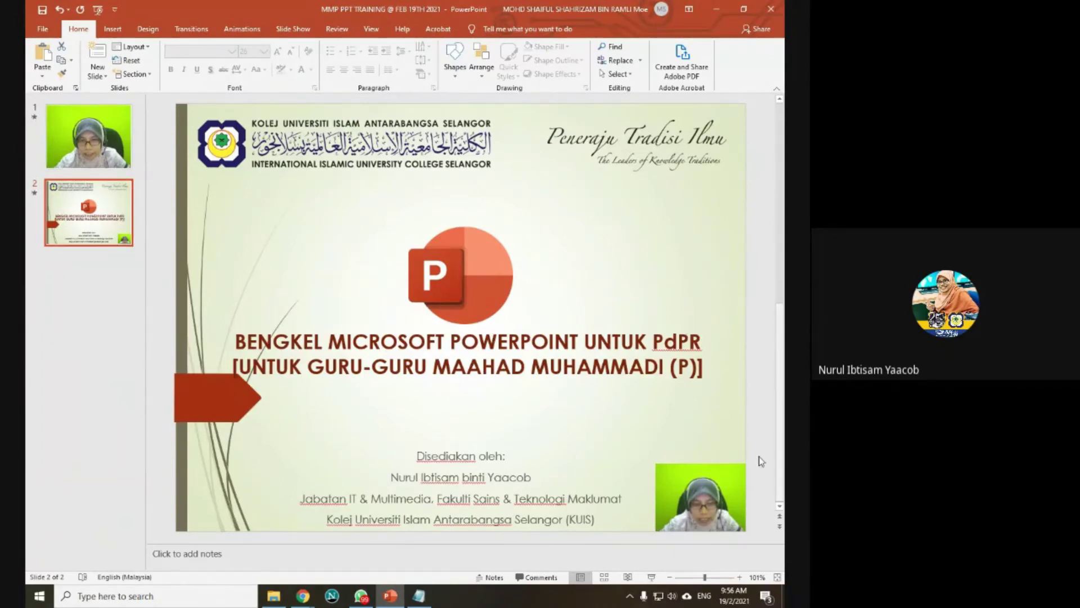
# Preview the deck as a slide show, then start saving a copy in the Desktop folder.
pyautogui.click(652, 576)
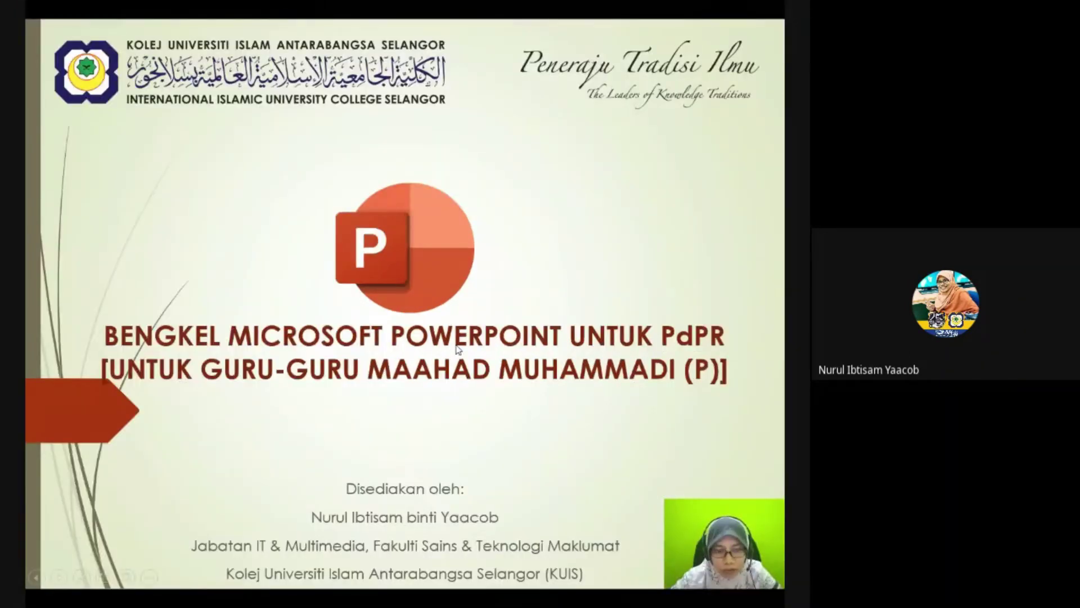
pyautogui.press('Escape')
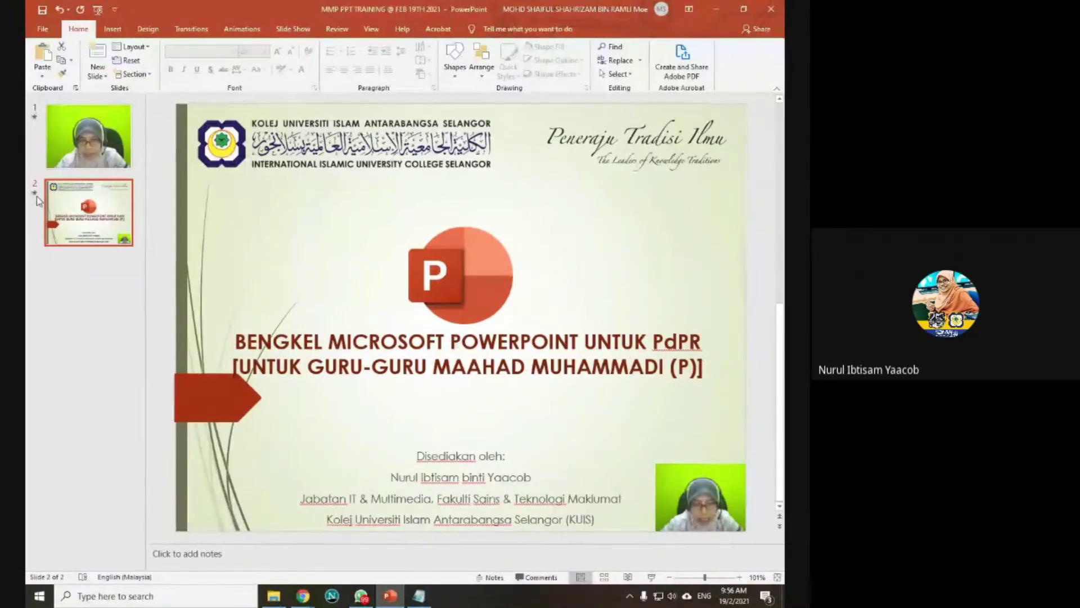
pyautogui.click(42, 29)
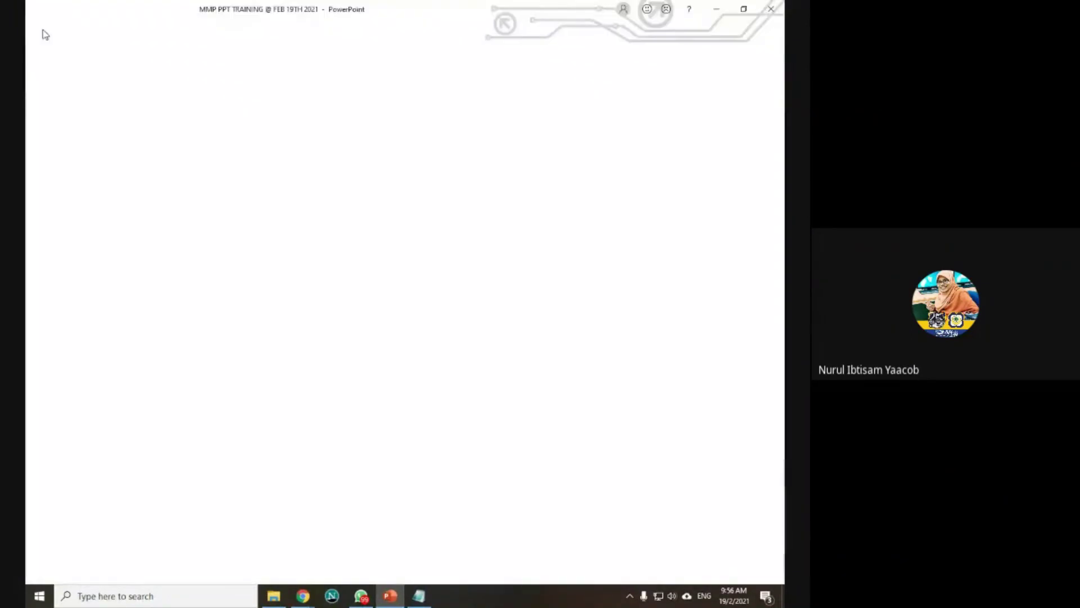
pyautogui.click(60, 187)
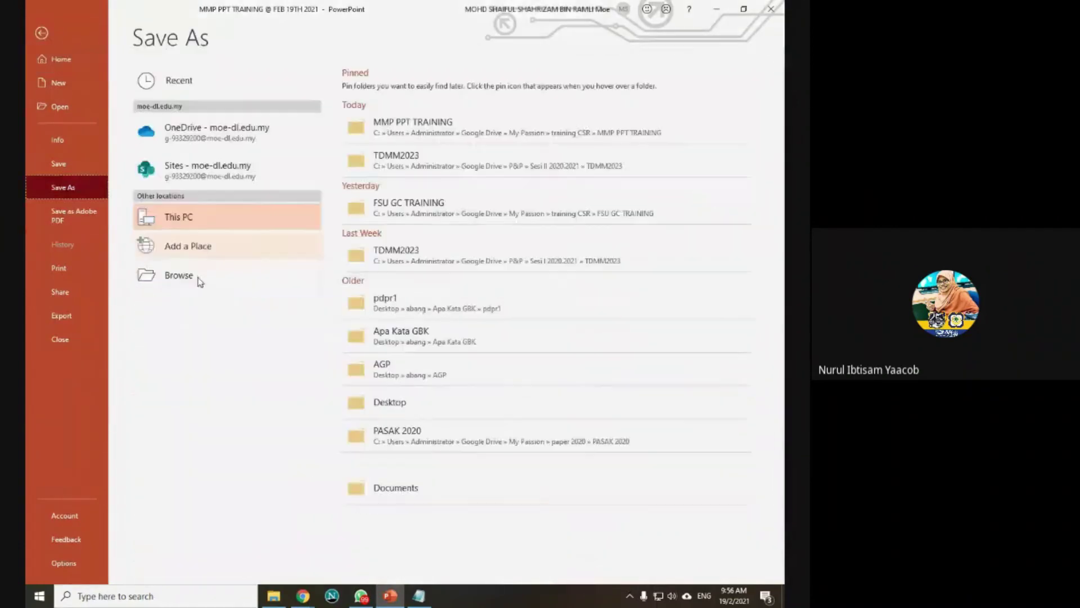
pyautogui.click(199, 278)
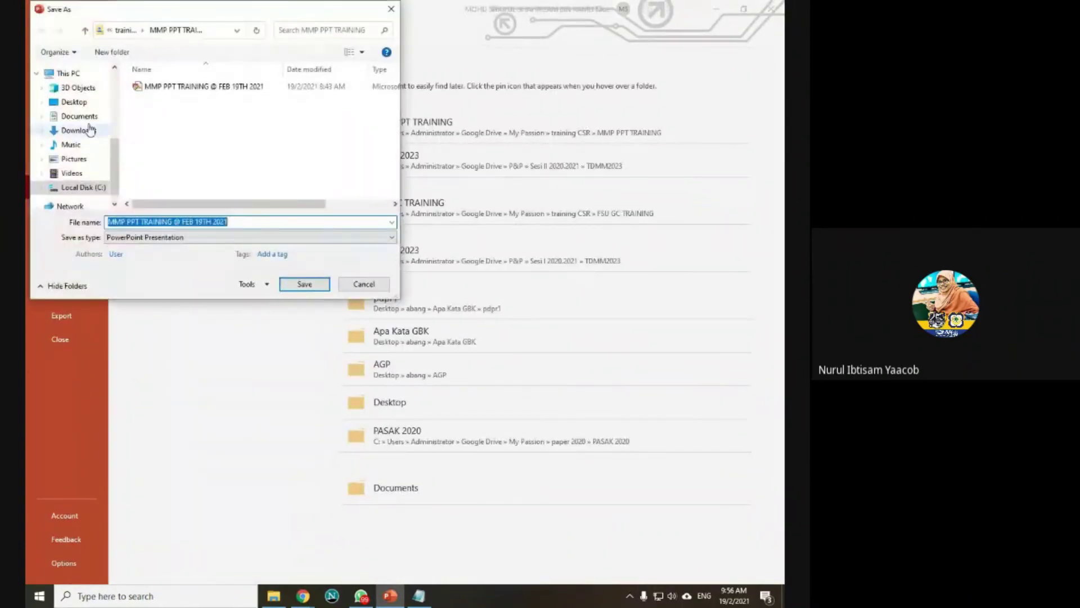
pyautogui.click(83, 106)
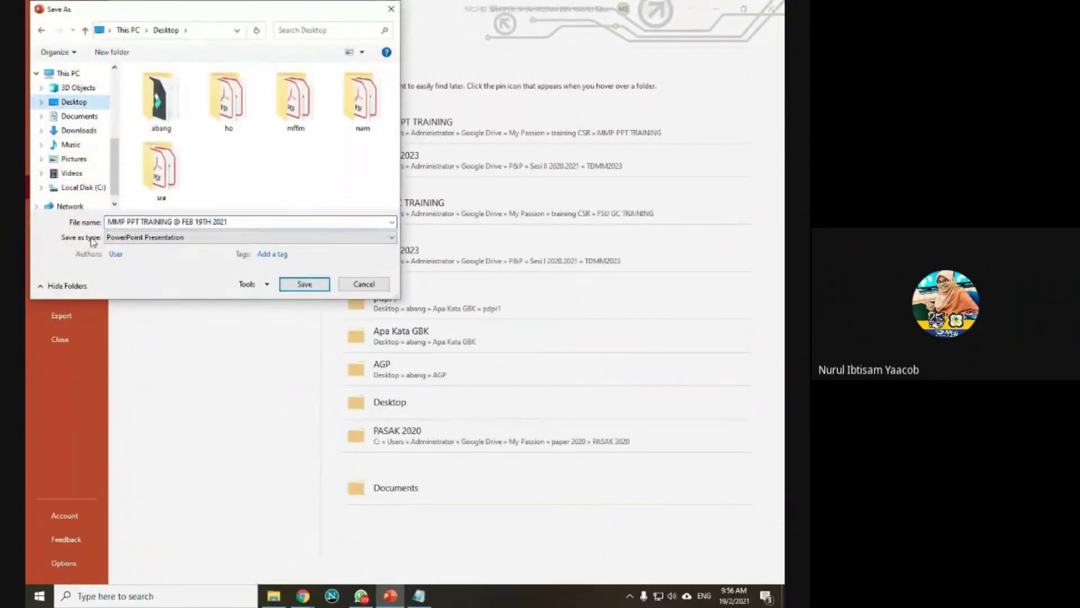
# Name the file 'BAB 1' and save it as an MPEG-4 Video.
pyautogui.click(190, 223)
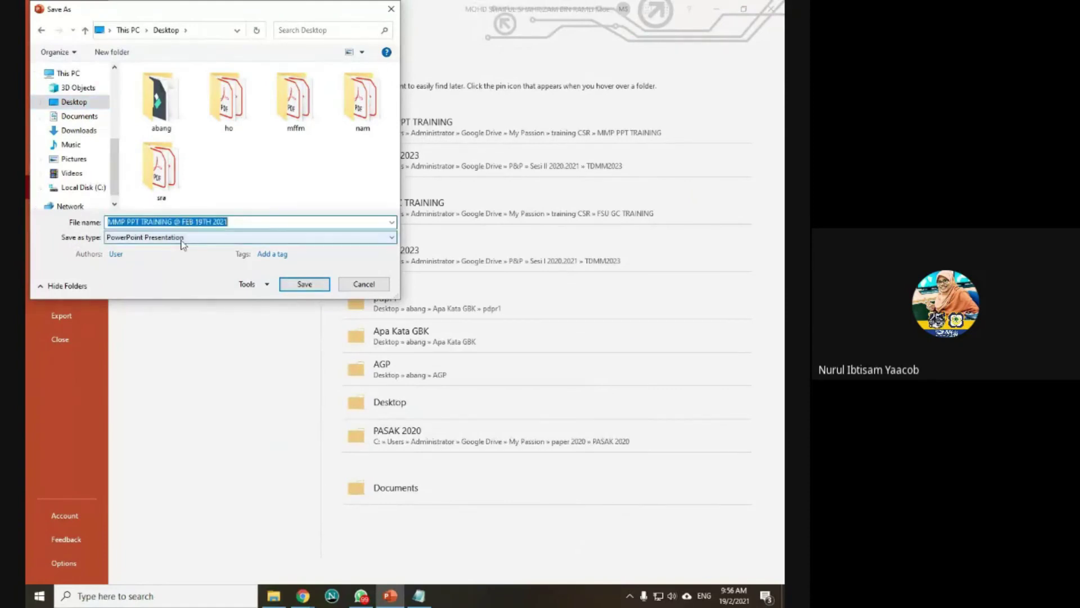
pyautogui.write('BAB 1')
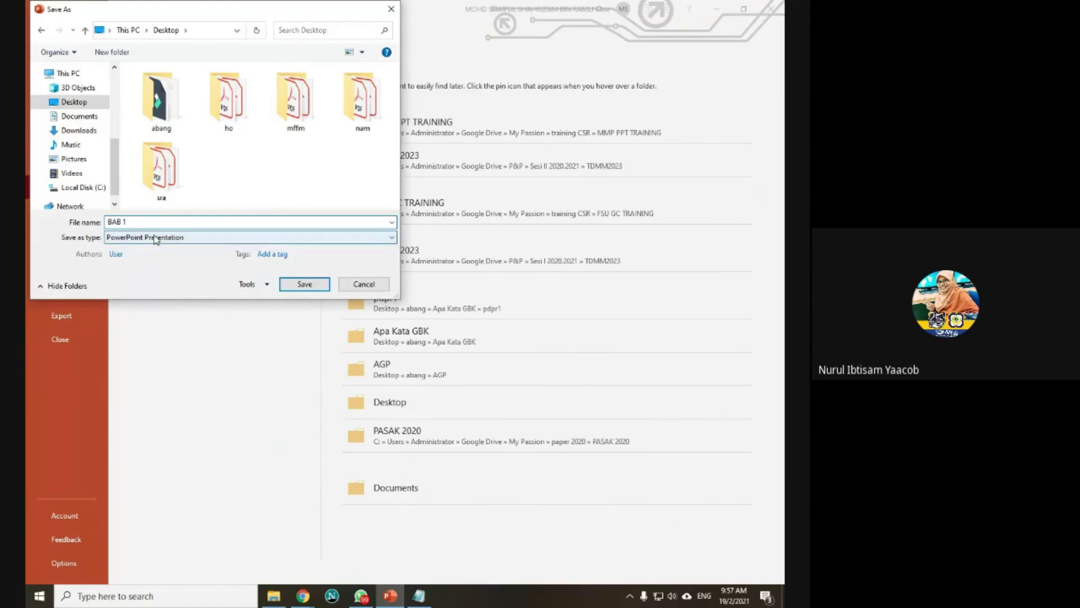
pyautogui.click(157, 240)
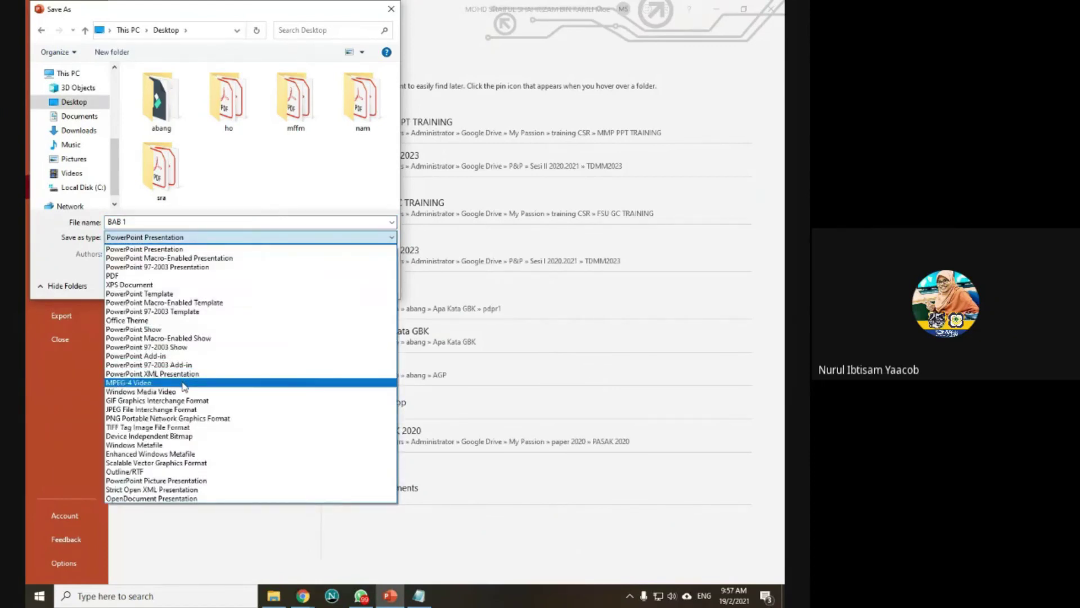
pyautogui.click(183, 383)
pyautogui.click(313, 283)
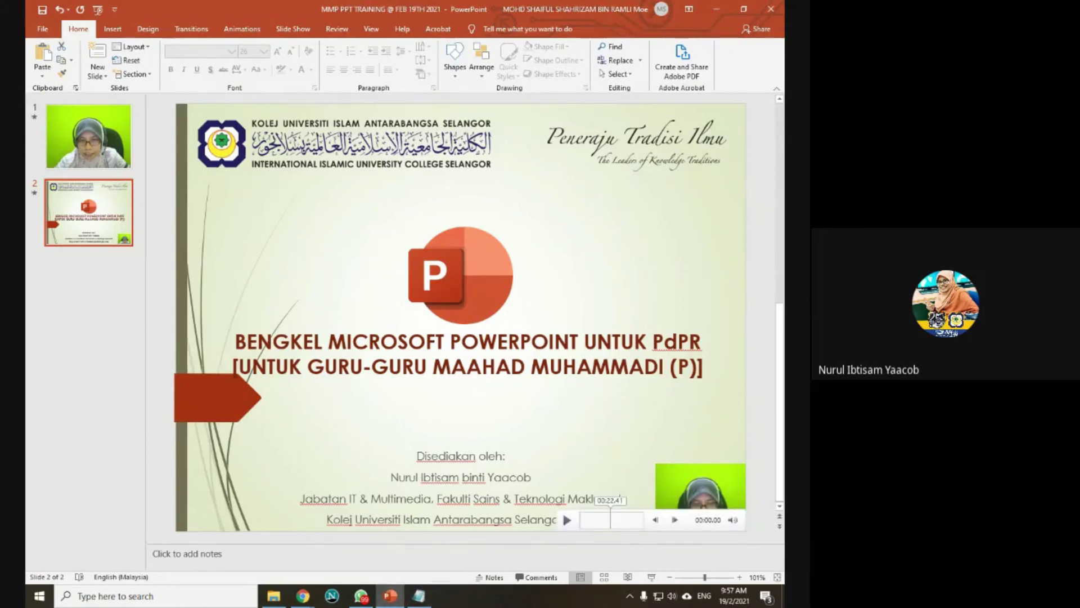
pyautogui.click(762, 415)
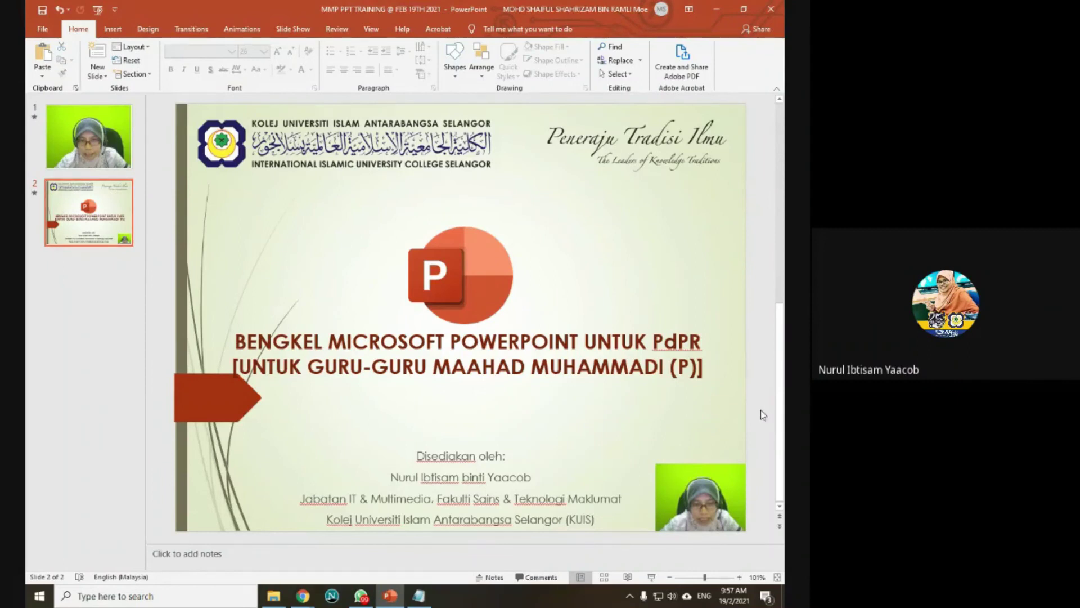
# Reveal the desktop with Win+D and play the exported 'BAB 1' MP4 video.
pyautogui.press('super+d')
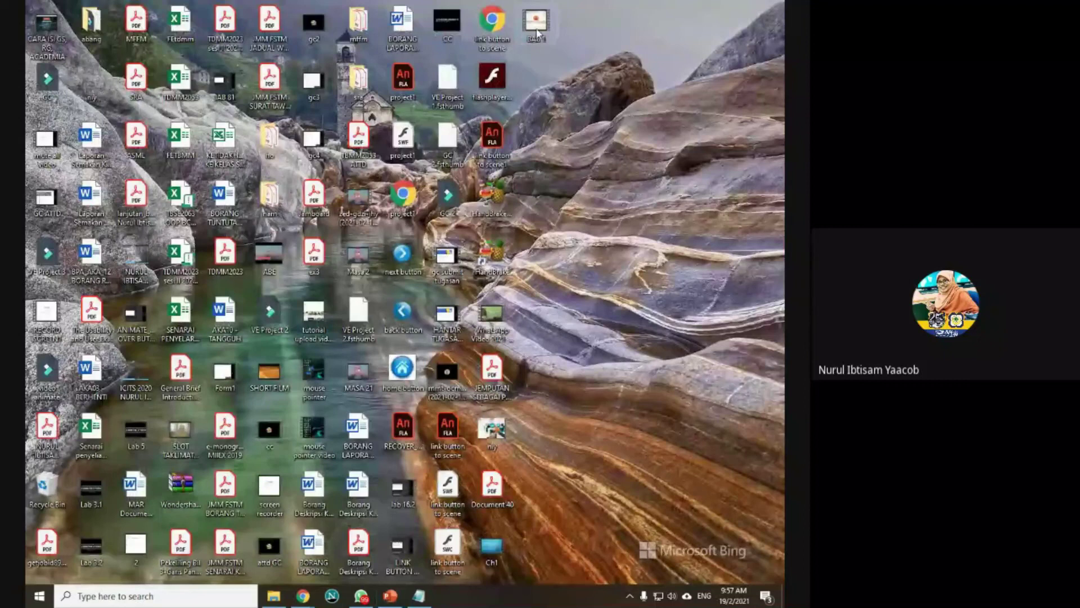
pyautogui.moveTo(534, 24)
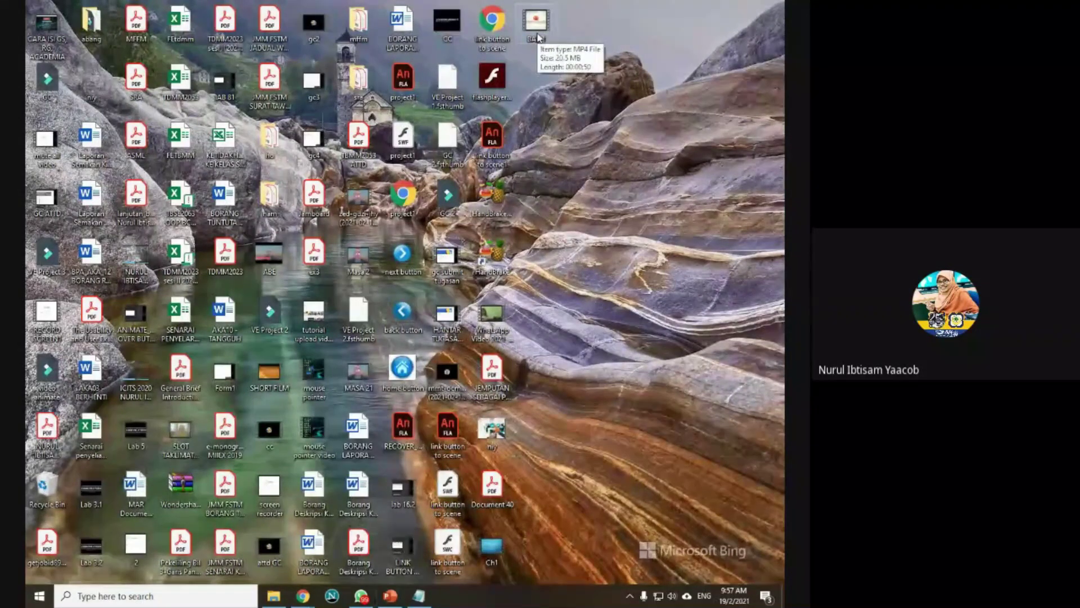
pyautogui.doubleClick(537, 35)
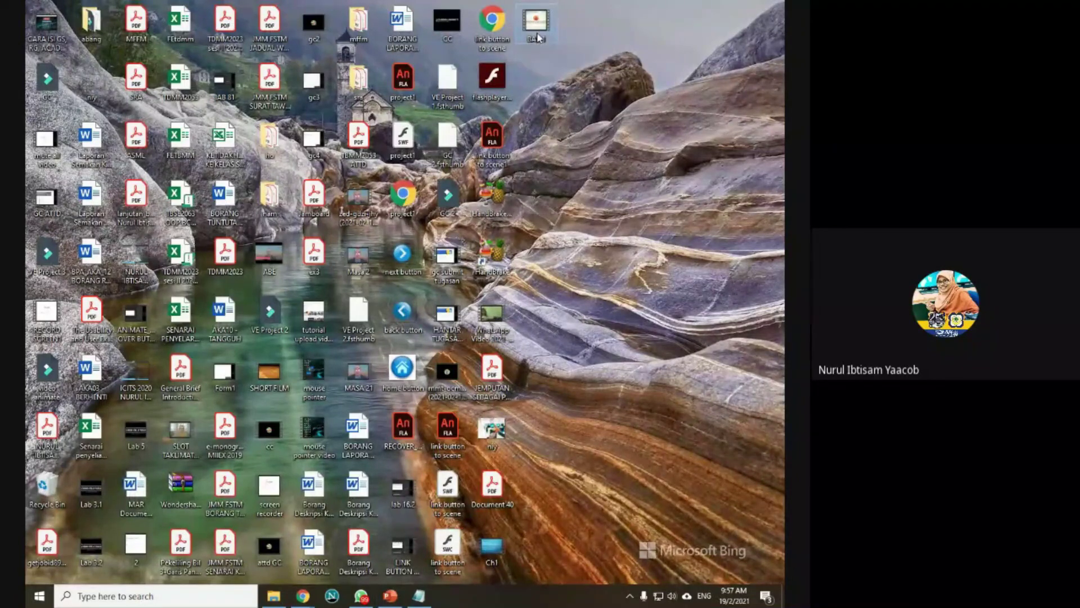